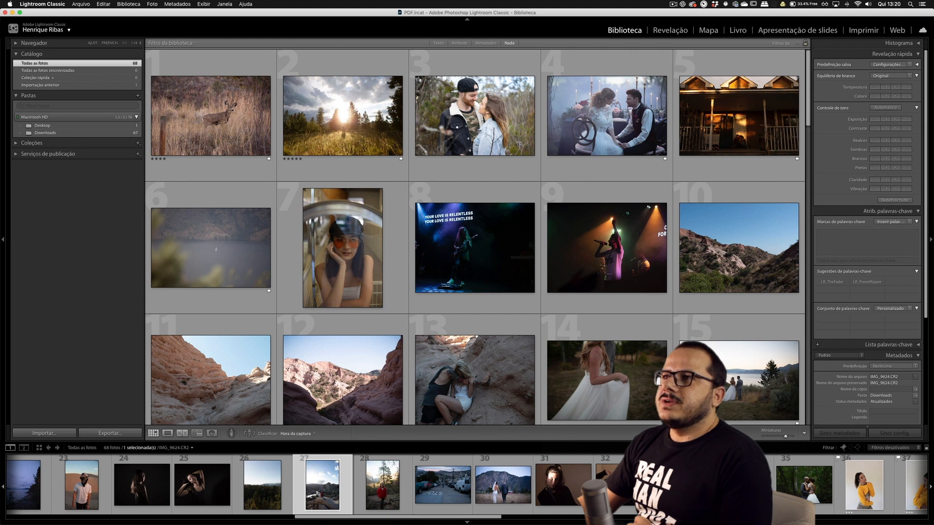
- Look at the cloud storage usage and local sync status
click(68, 30)
click(13, 28)
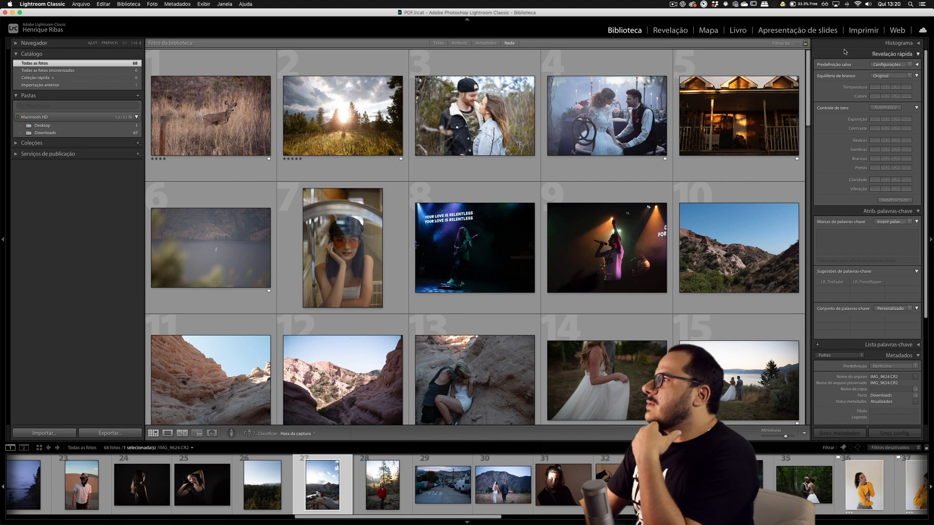
click(923, 31)
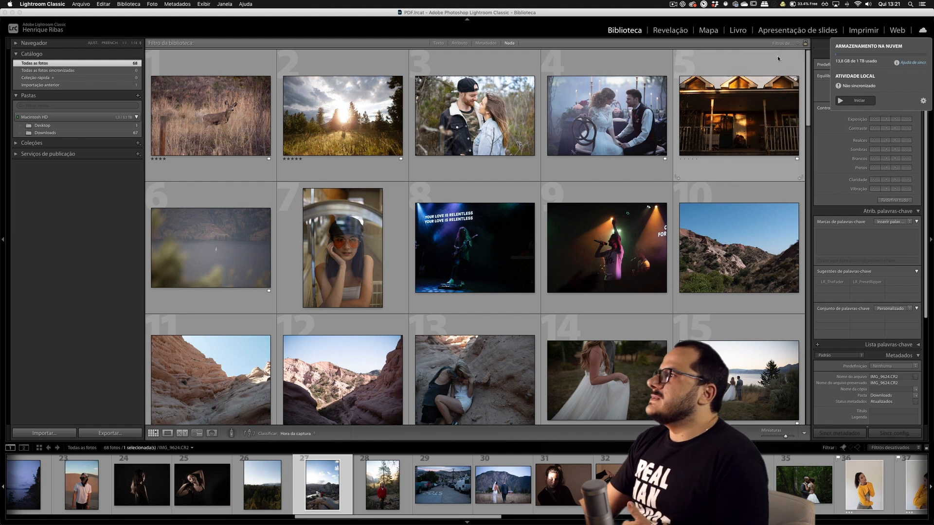
- Hide the Web, Imprimir, Apresentação de slides, Livro and Mapa modules, keeping only Biblioteca and Revelação in the module picker
right_click(759, 33)
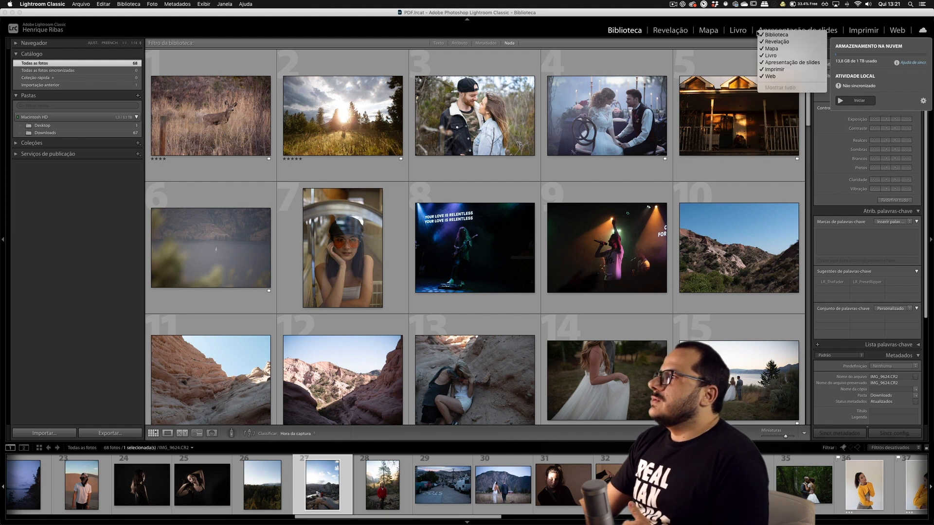
click(780, 77)
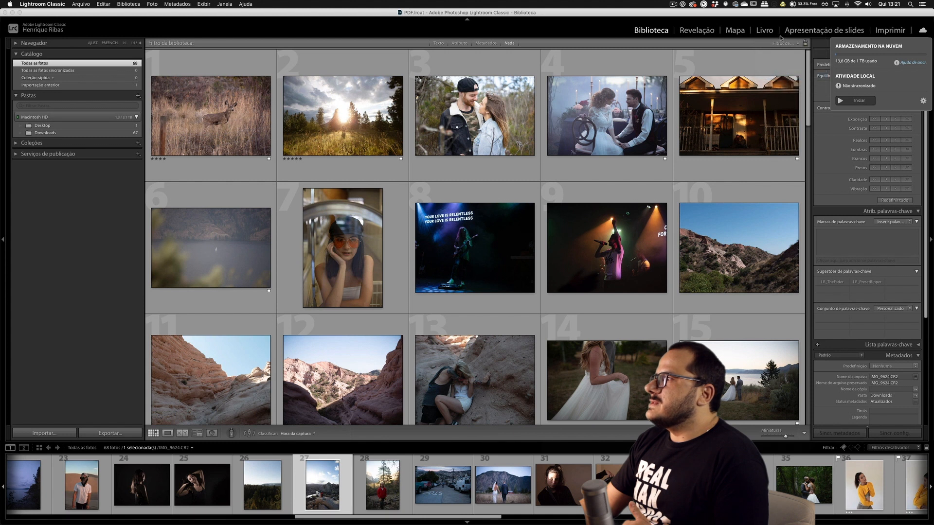
right_click(784, 32)
click(798, 69)
right_click(796, 31)
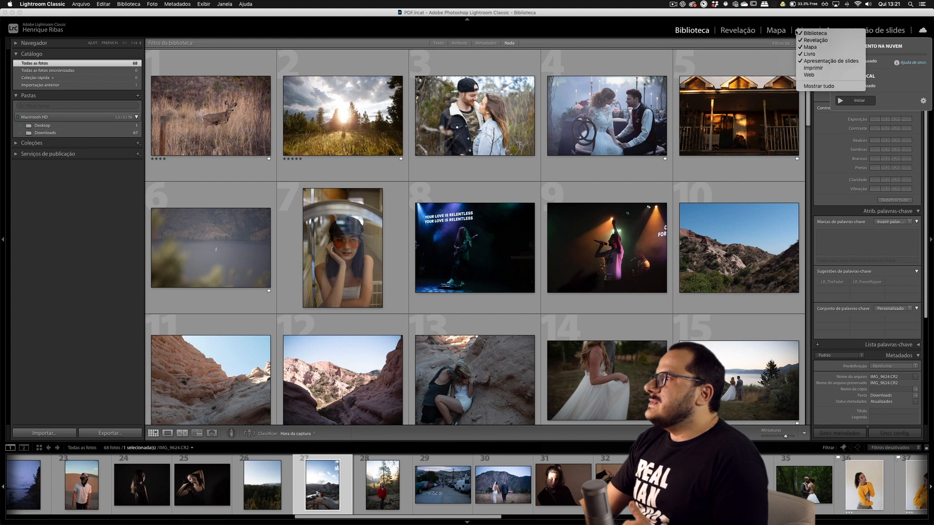
click(822, 62)
right_click(804, 32)
click(817, 55)
click(921, 32)
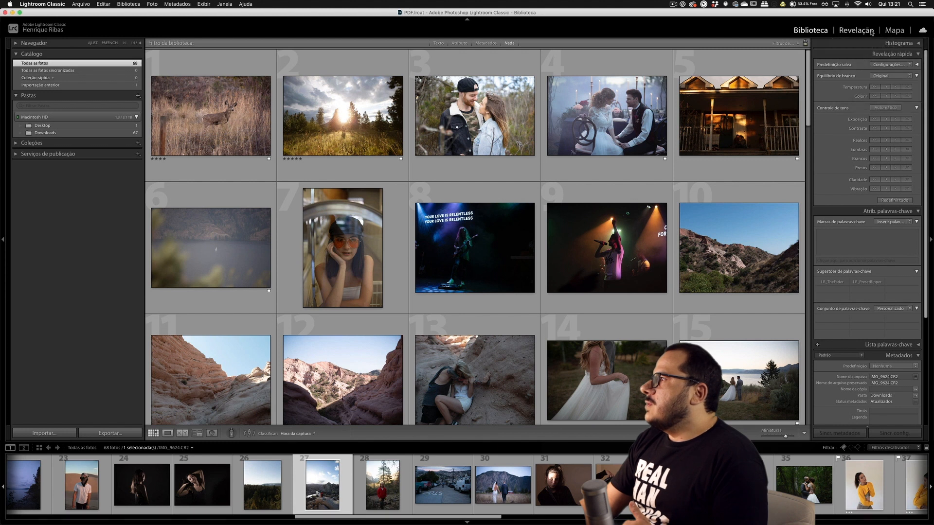
right_click(866, 31)
click(874, 48)
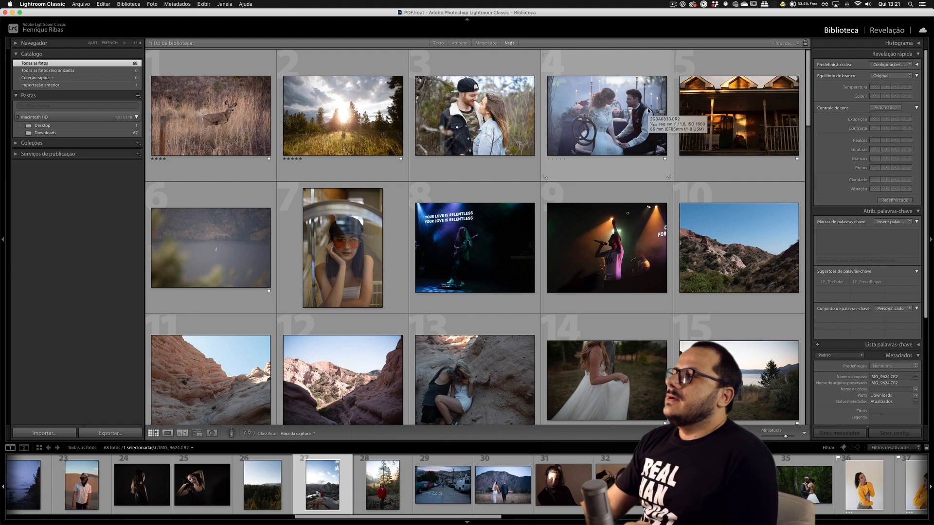
- Look through the photo thumbnails in the library grid and check the photo import window without importing anything
scroll(498, 201, down, 10)
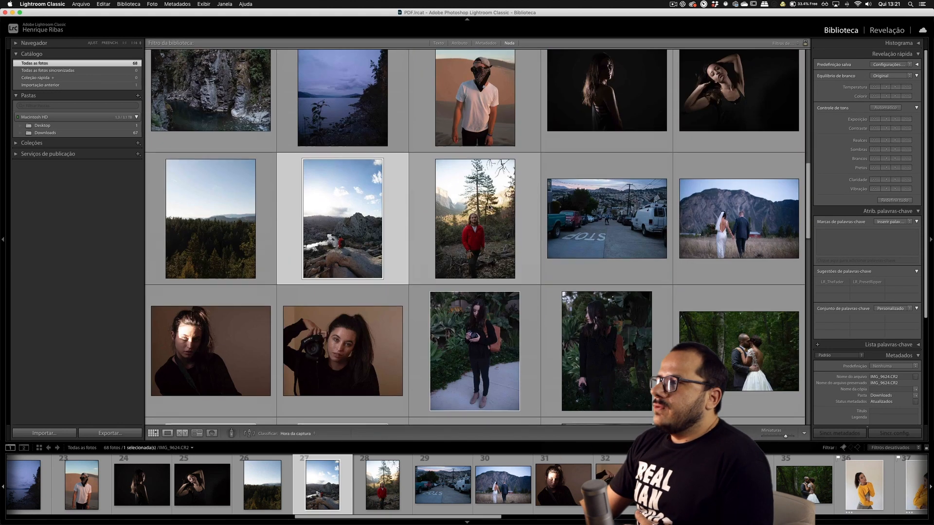
scroll(495, 210, up, 5)
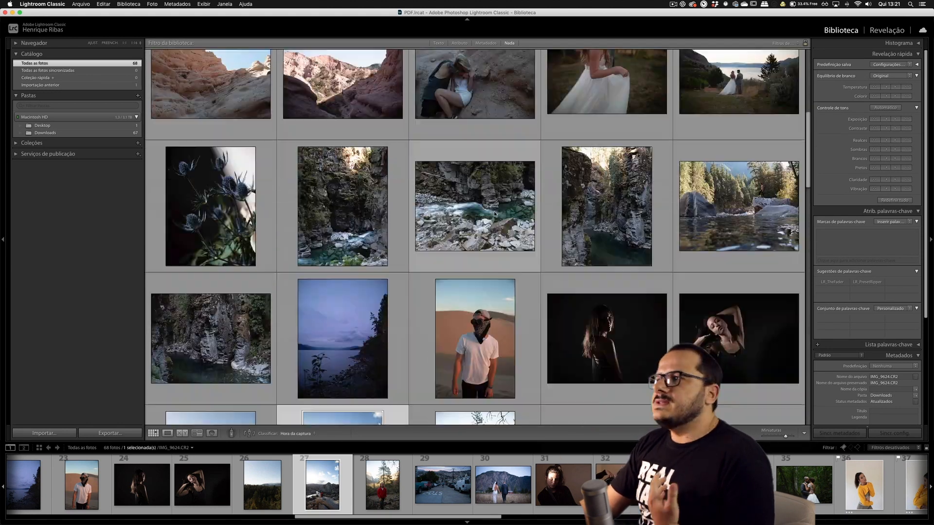
scroll(495, 210, down, 8)
scroll(495, 210, down, 5)
scroll(495, 212, up, 8)
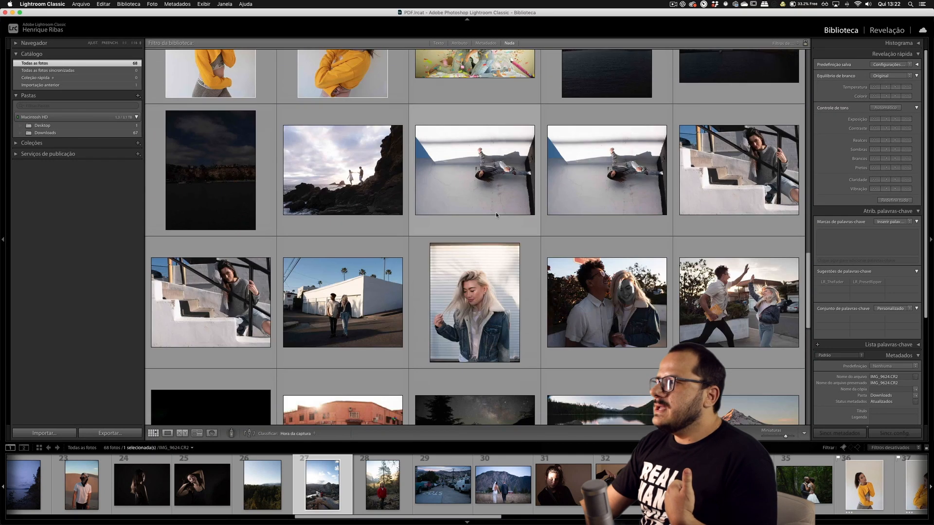
scroll(498, 219, up, 8)
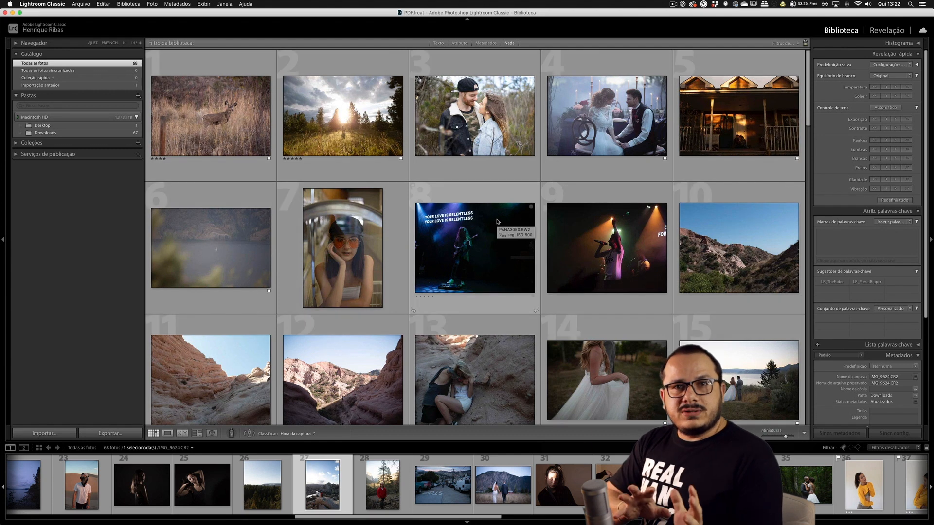
key(shift+super+i)
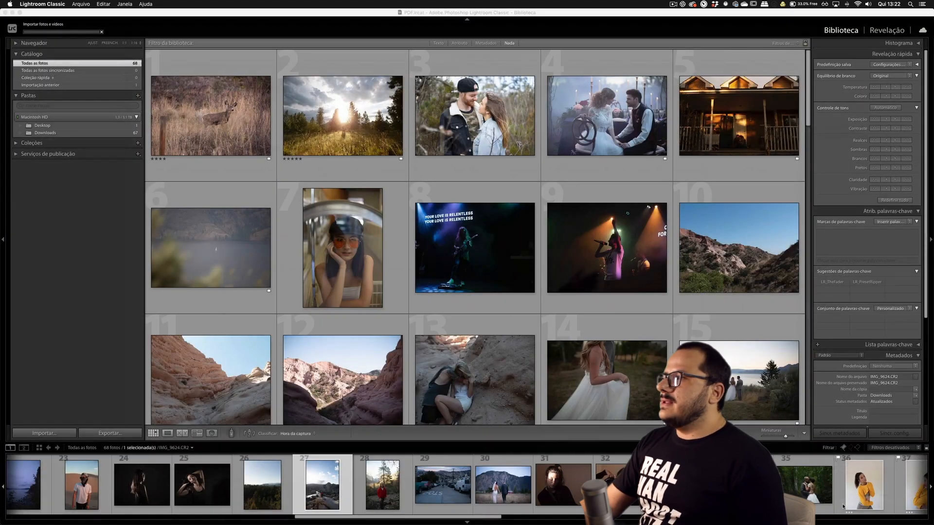
click(844, 506)
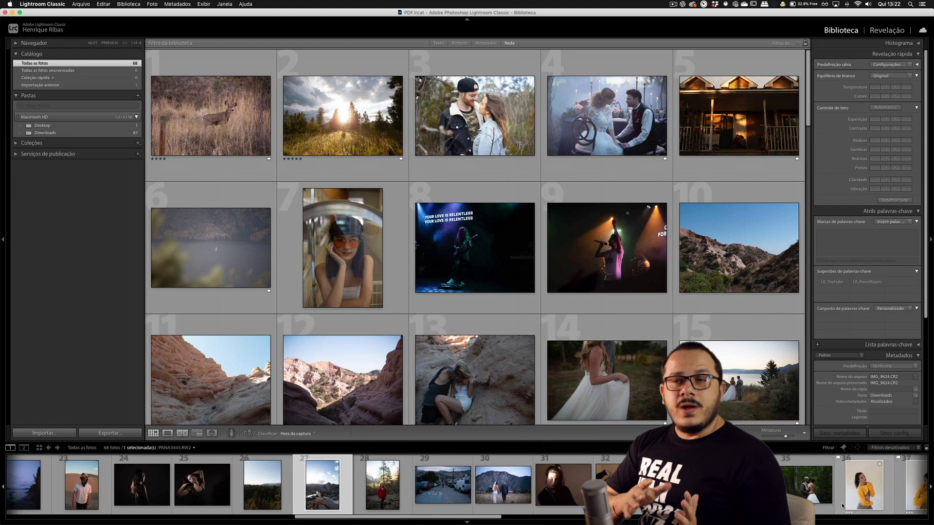
- Find the dark portrait-format photo of the cliff and anchored sailboats in the grid and open it in the Revelação module
scroll(842, 506, down, 3)
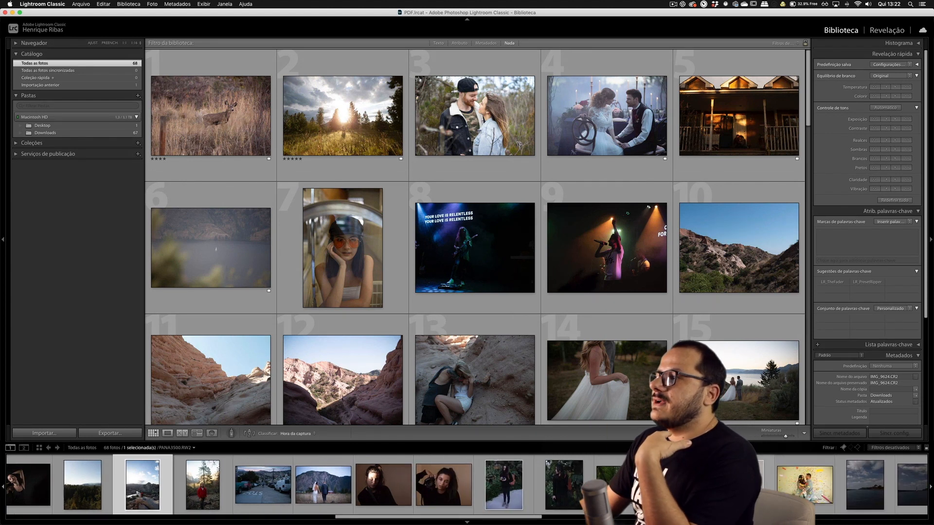
scroll(521, 264, down, 10)
scroll(521, 264, down, 4)
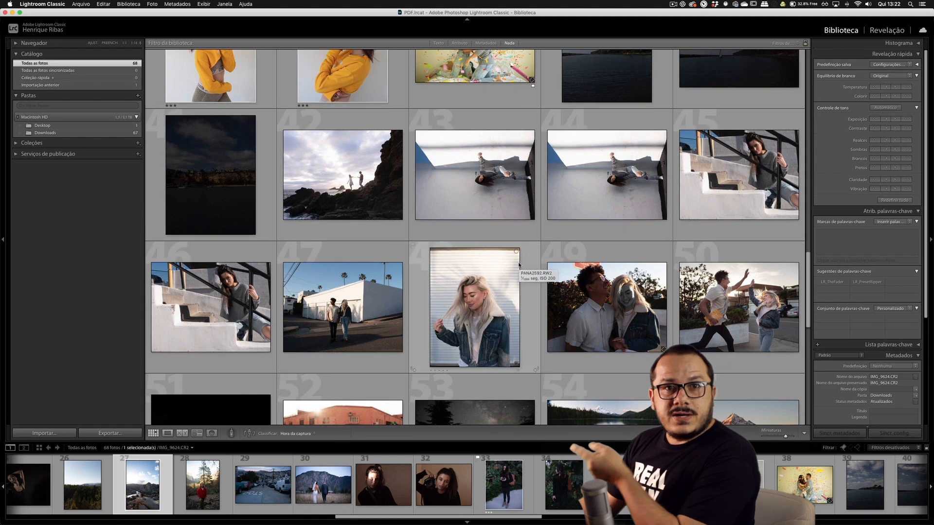
click(211, 183)
key(d)
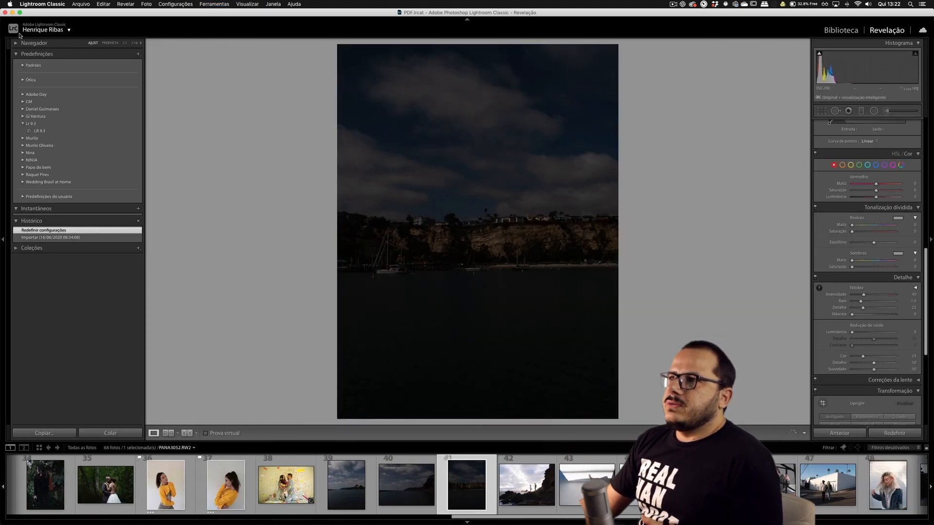
- Expand the Navegador preview and raise the exposure of the dark cliff photo to brighten it
click(22, 43)
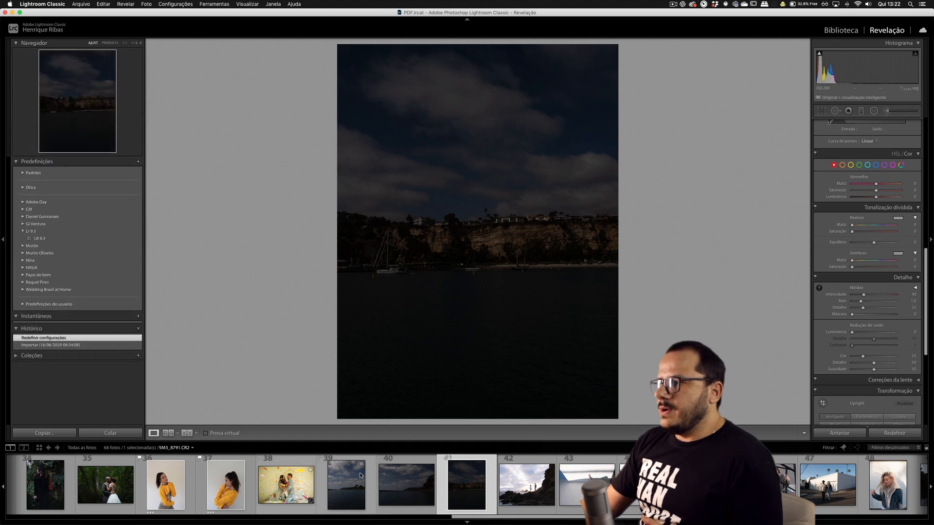
scroll(871, 209, up, 10)
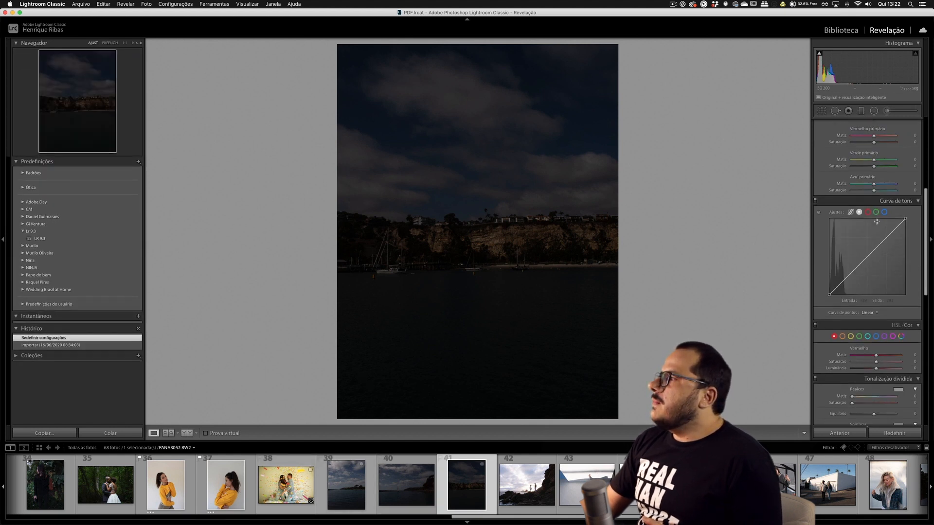
drag(873, 196, 887, 199)
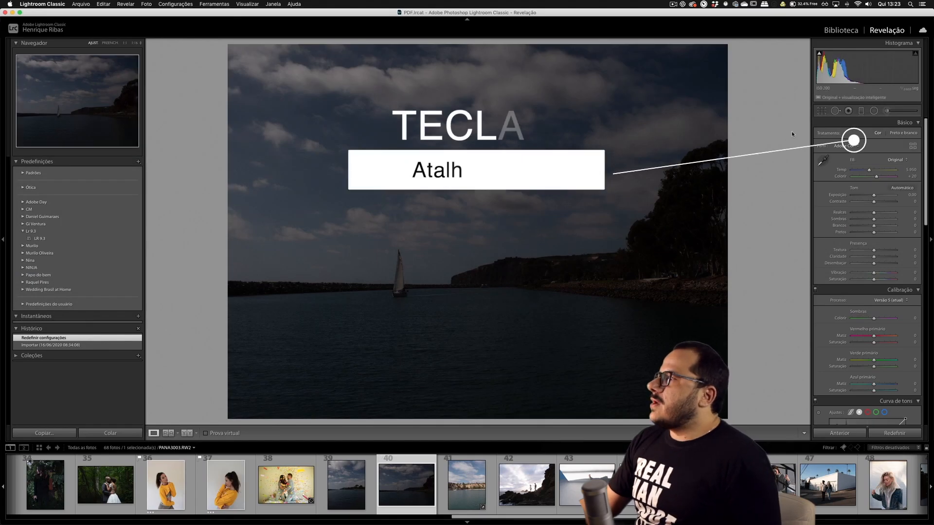
- Activate the crop tool on the dark landscape-format photo of the sailboat
key(r)
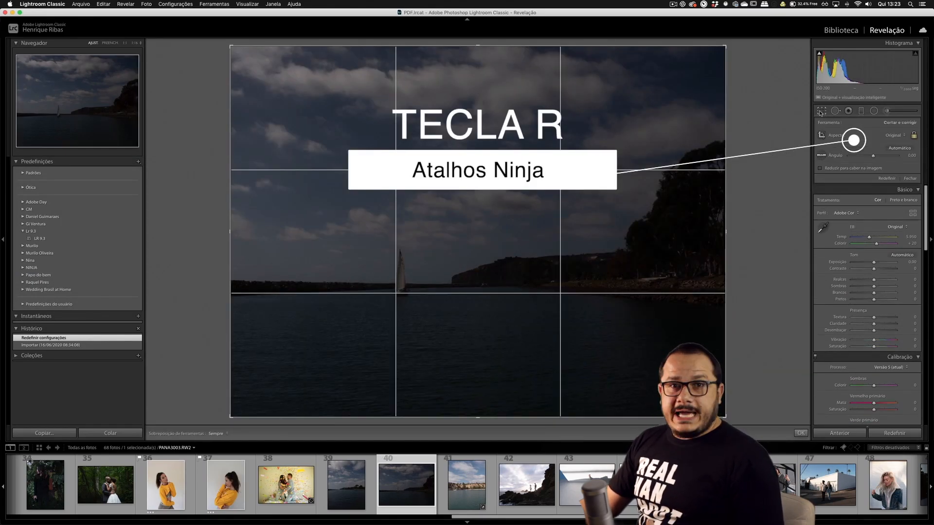
key(r)
key(r)
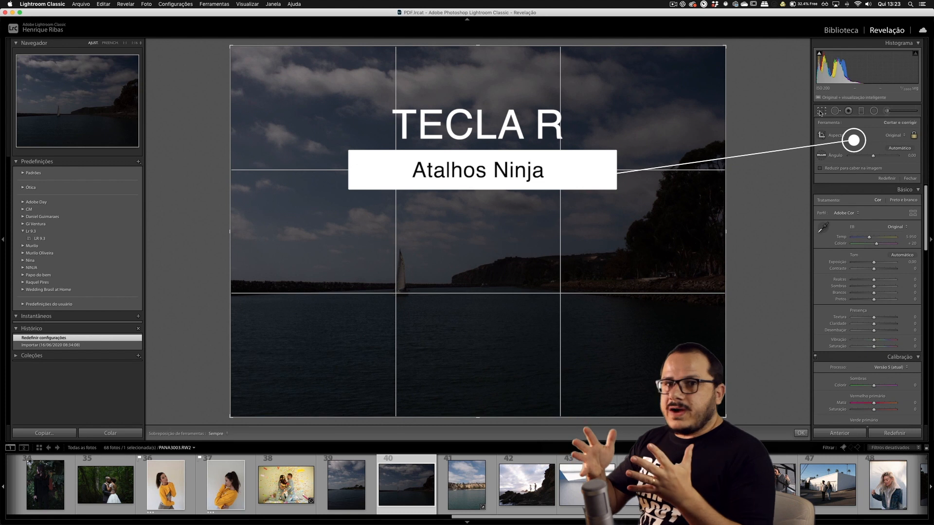
- Cycle through the crop guide overlays on the sailboat photo, including the triangles, golden spiral and aspect ratio guides
key(o)
key(o)
key(o)
key(o)
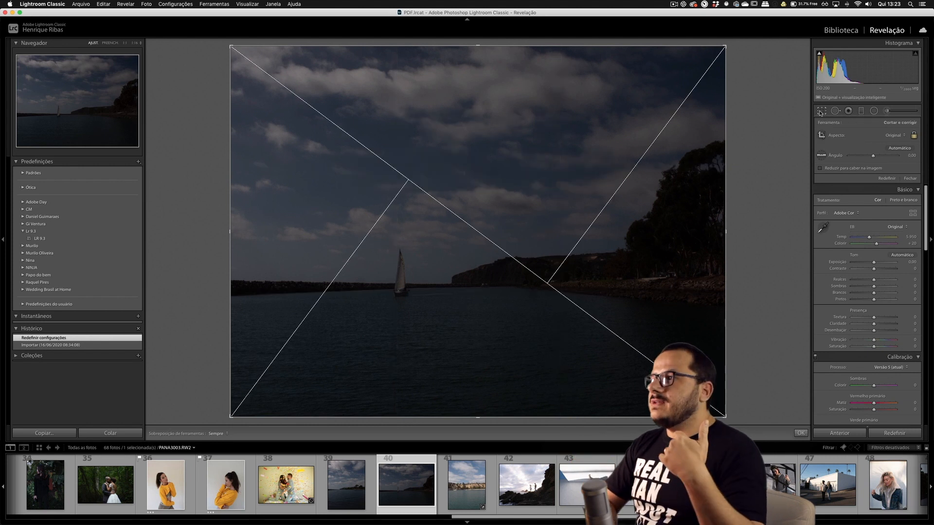
key(o)
key(o)
key(o)
key(o)
key(o)
key(o)
key(o)
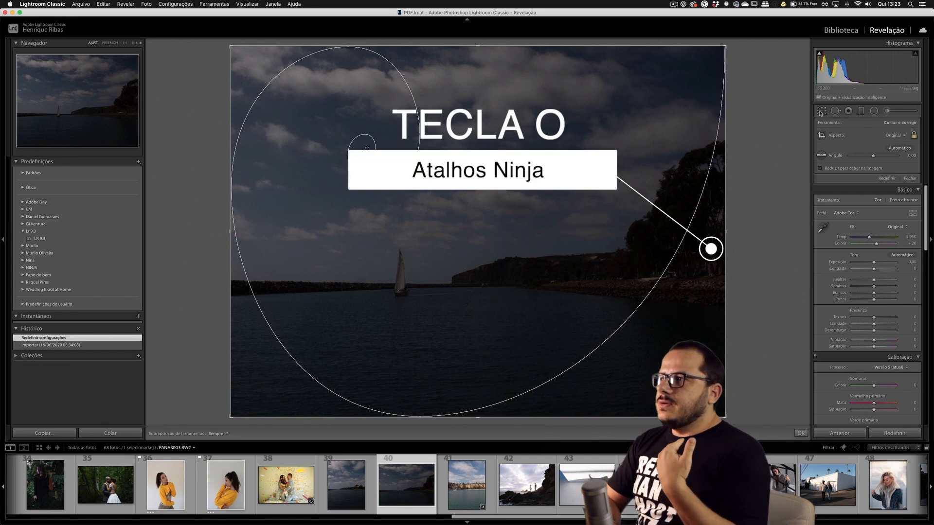
key(o)
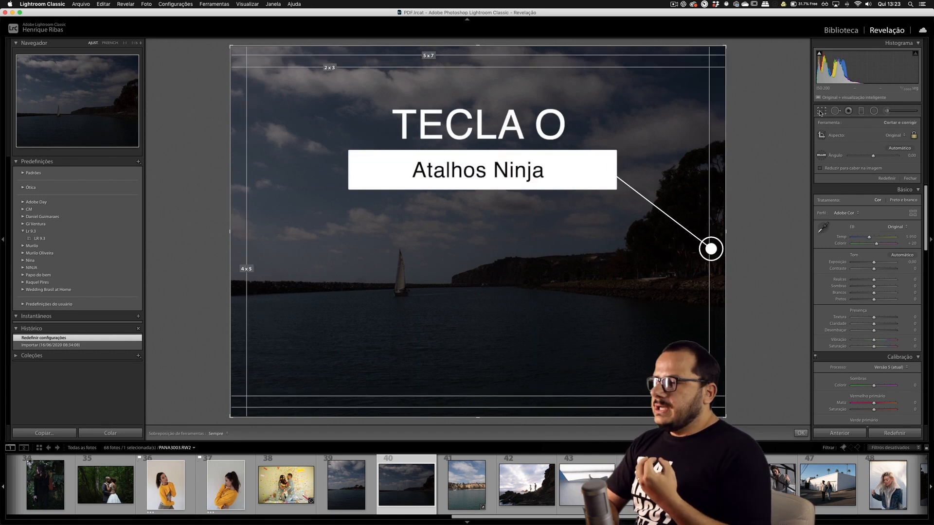
key(o)
key(o)
key(o)
key(o)
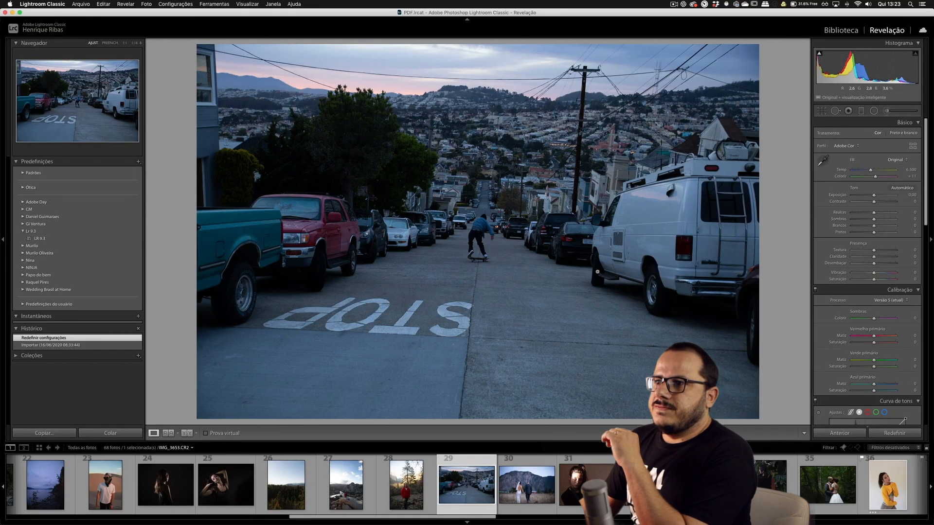
- Correct the street skateboarder photo with exposure +0.63 and temperature 9.454, and apply the Adobe Paisagem profile
click(849, 147)
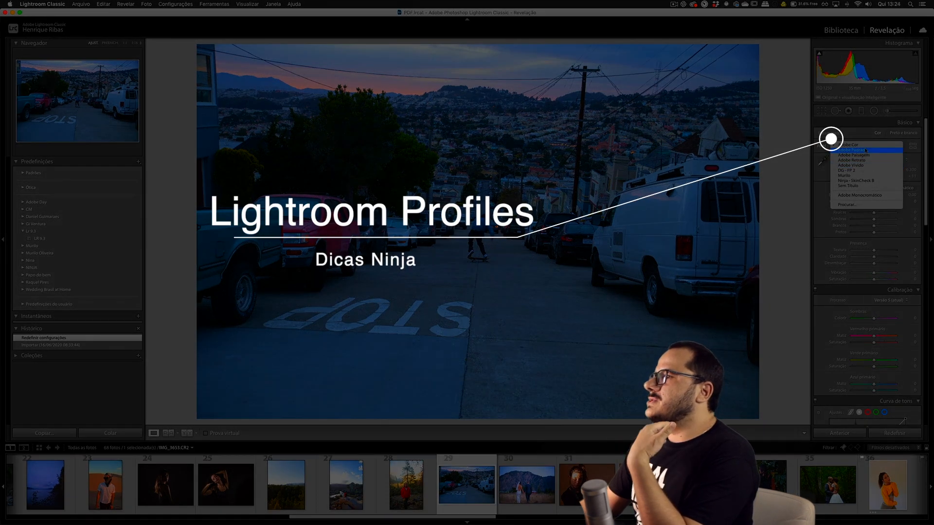
click(866, 150)
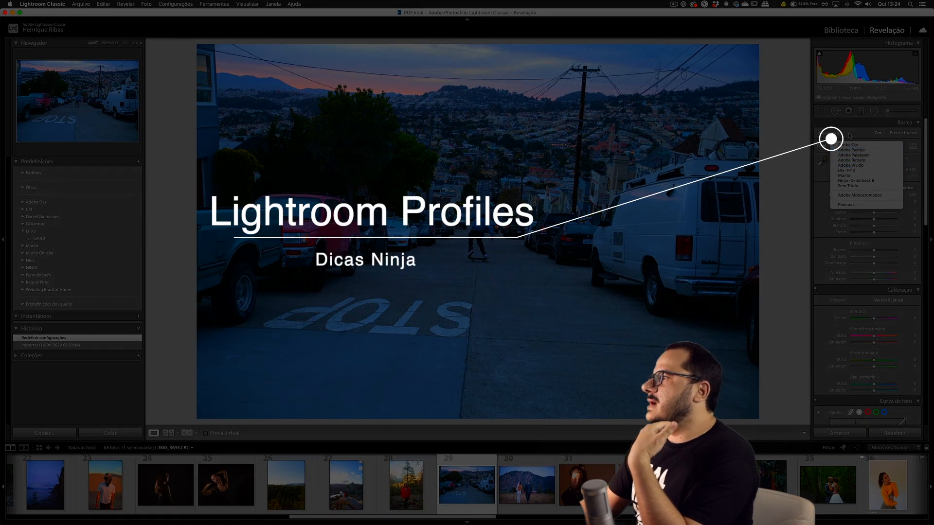
drag(873, 196, 876, 197)
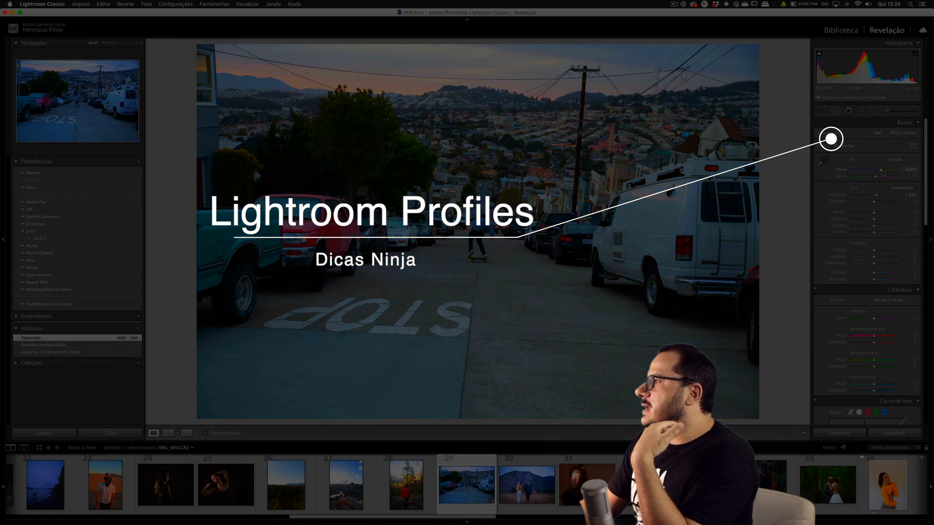
click(851, 148)
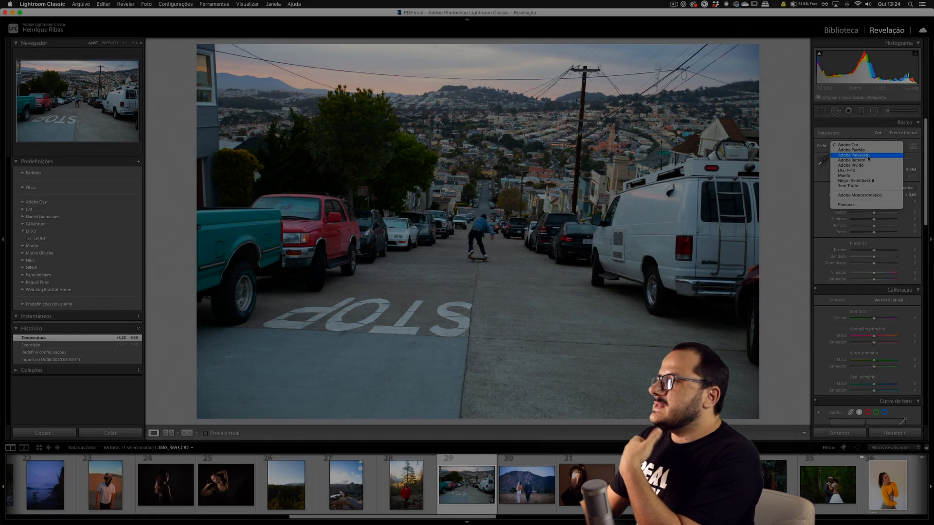
click(866, 155)
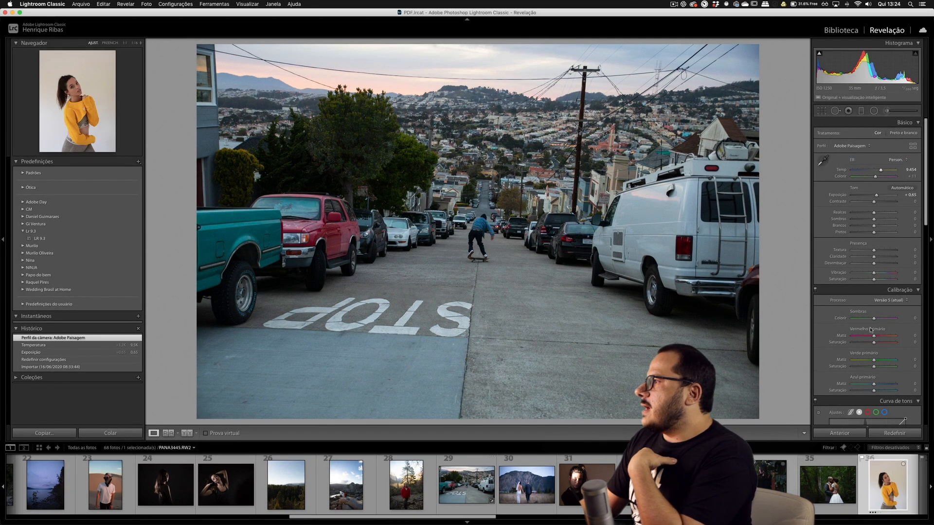
- On the yellow-sweater portrait, try the Adobe Retrato profile and apply the custom profile listed just below DG - FP 2
click(887, 485)
click(859, 146)
click(870, 160)
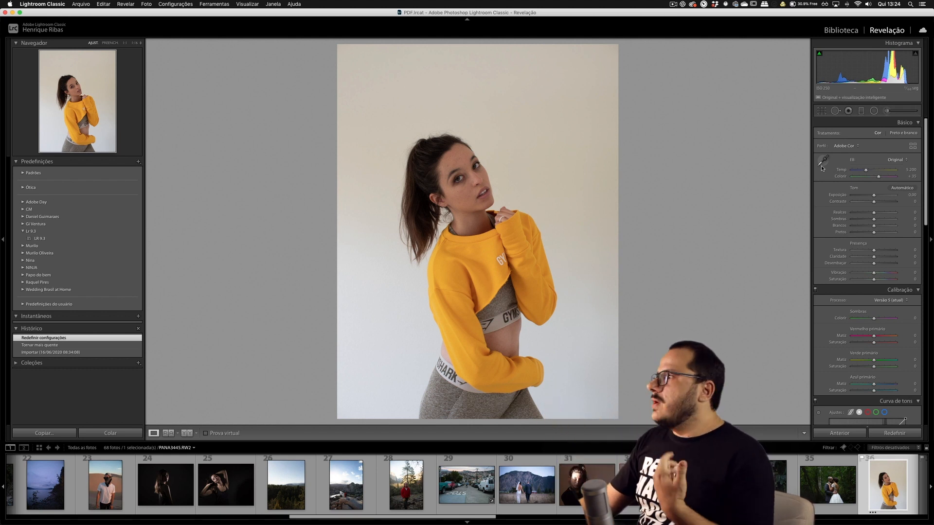
click(860, 146)
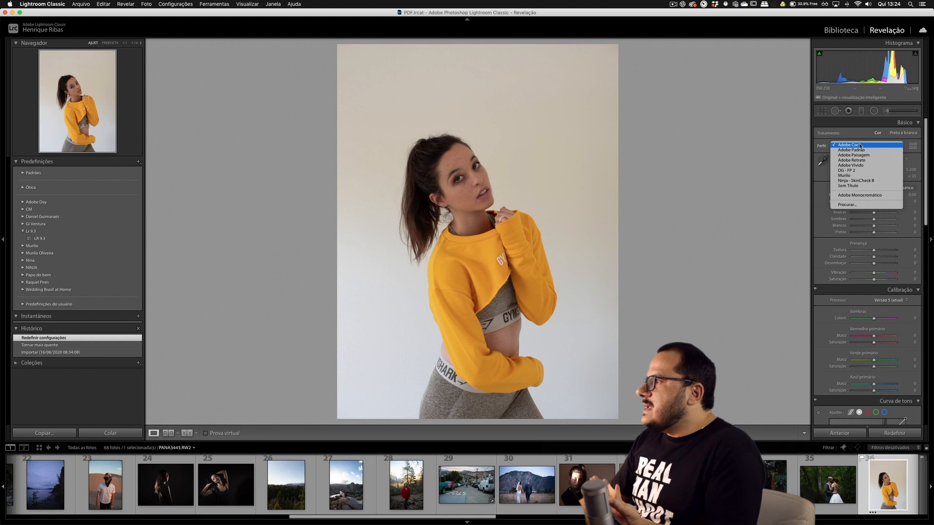
click(859, 176)
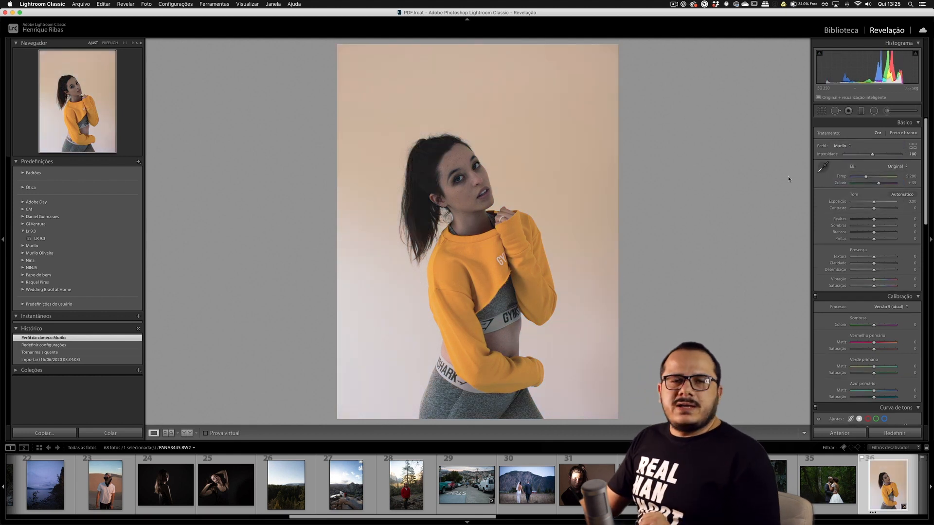
- Create a develop preset named Perfil Lr 9.3 in the Lr 9.3 group, storing only Tratamento & Perfil and Versão do processo
click(138, 162)
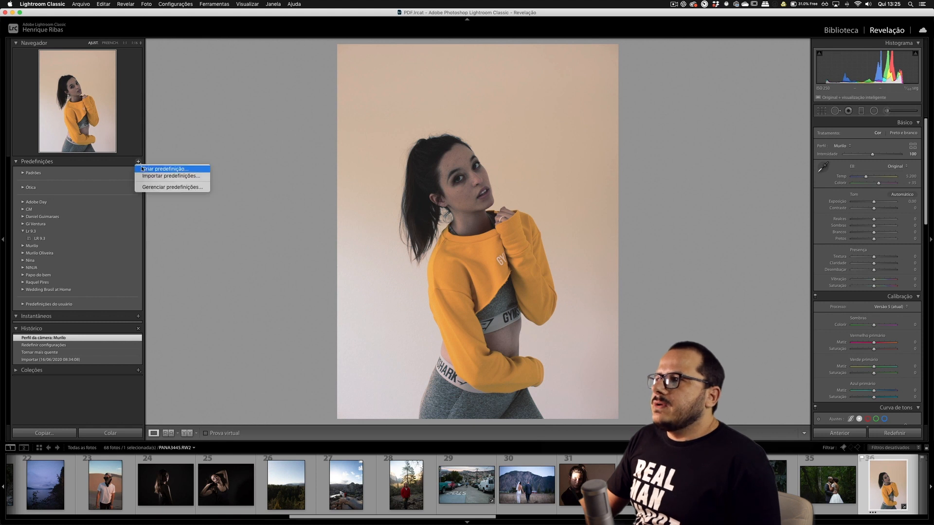
click(162, 169)
click(248, 333)
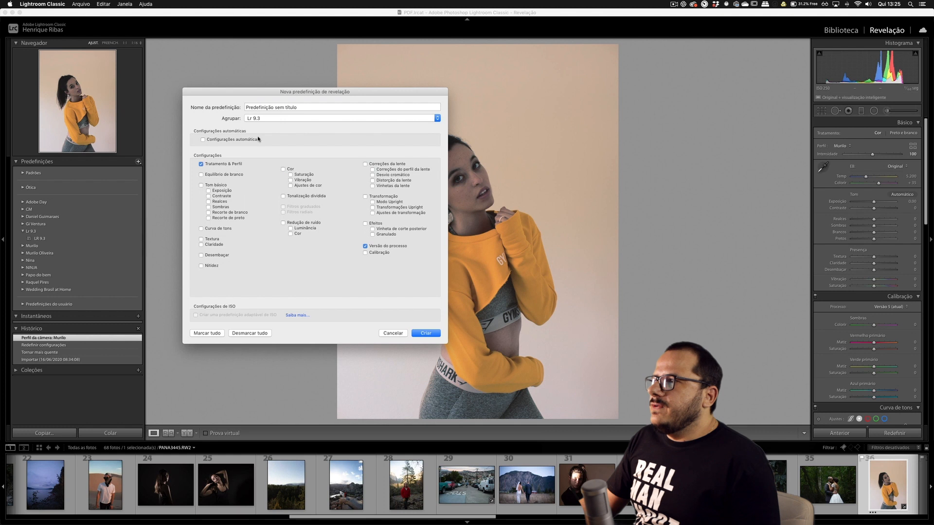
triple_click(295, 111)
text(Perfil Lr 9.3)
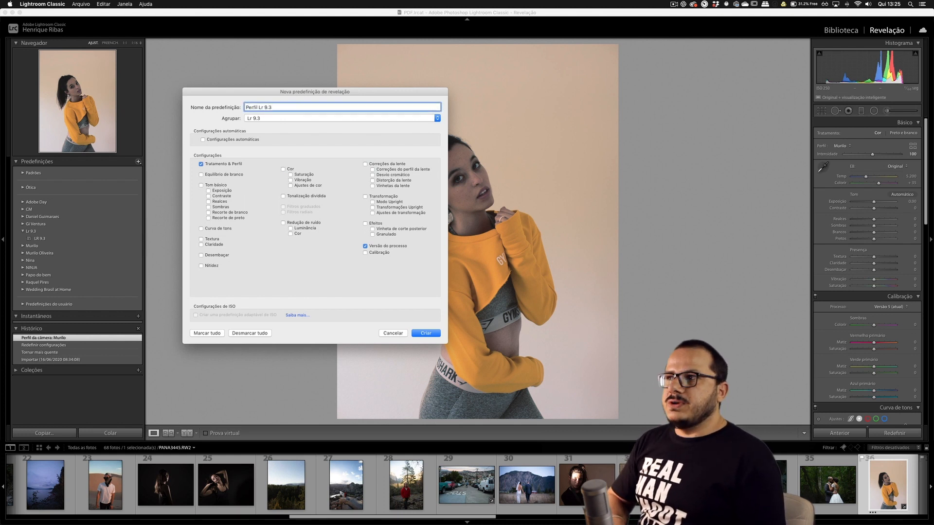
key(Return)
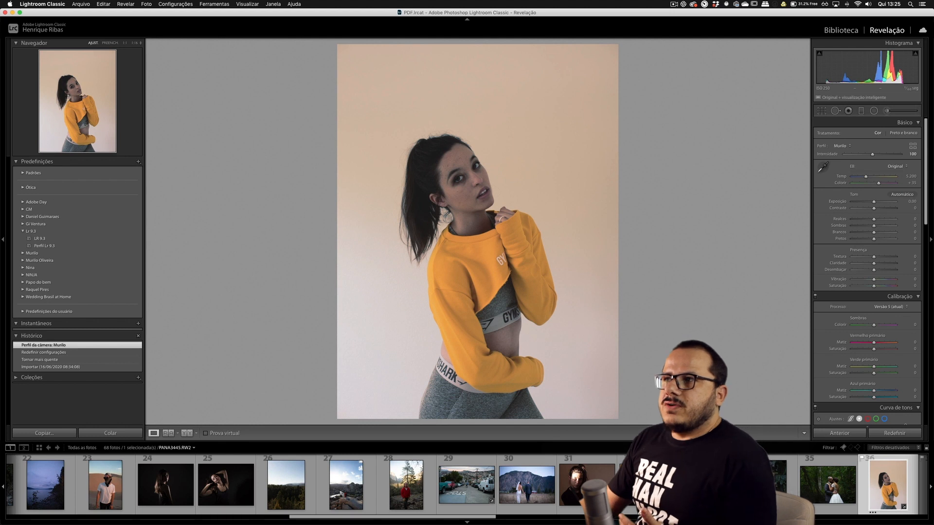
- In the preset preferences, keep Padrão Adobe as the main raw default and enable overriding it for specific cameras
click(42, 4)
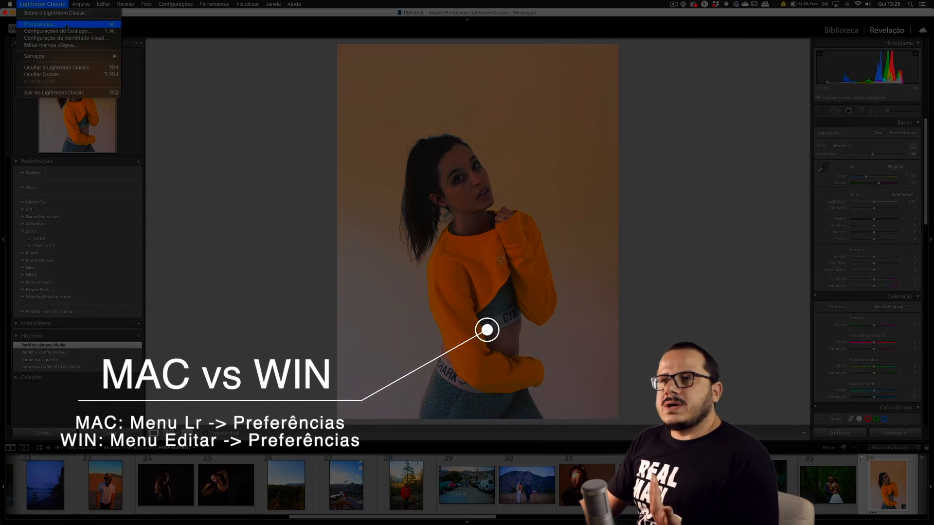
click(67, 25)
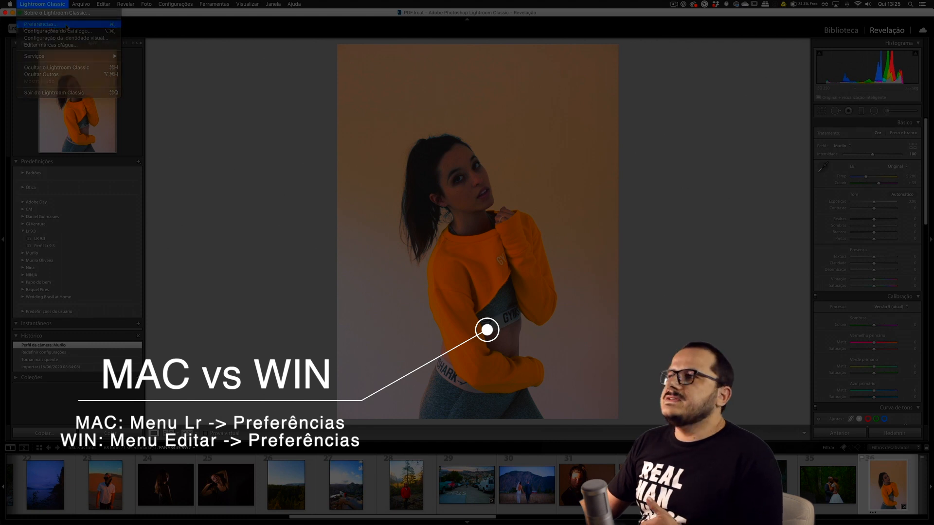
click(371, 86)
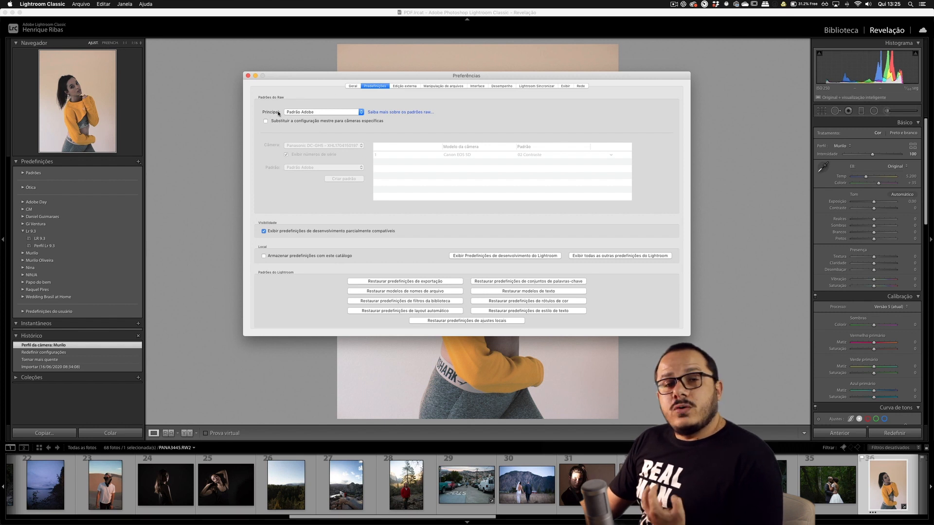
click(289, 112)
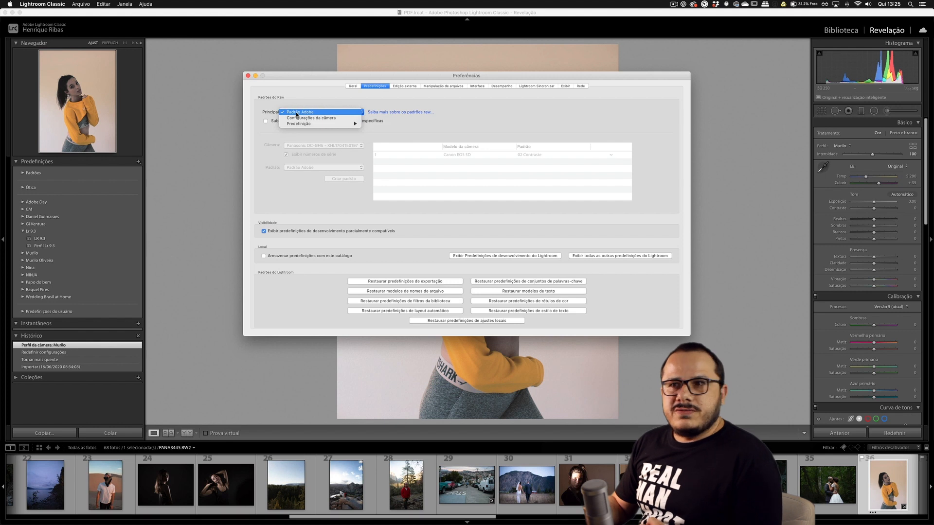
click(296, 114)
click(287, 122)
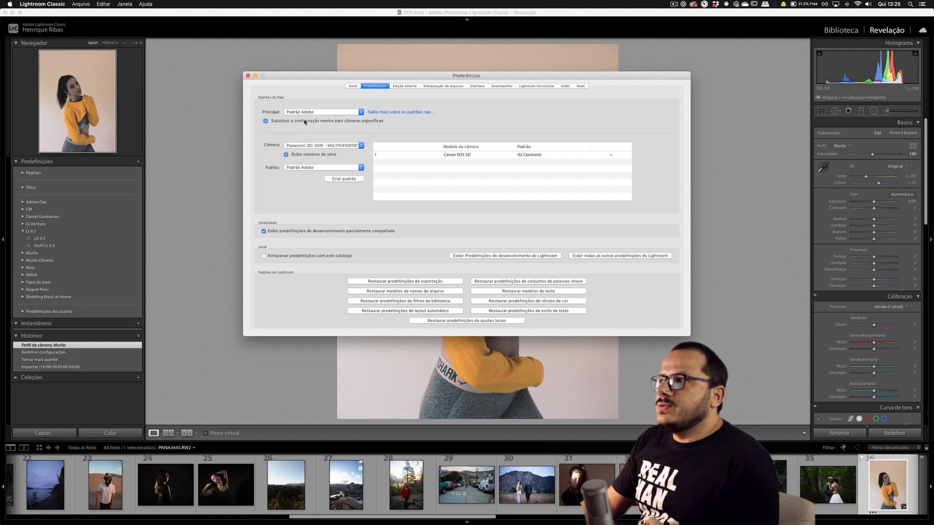
- Create a raw default for the serial-numbered Panasonic DC-GH5 using the Perfil Lr 9.3 preset from the Lr 9.3 group
click(304, 144)
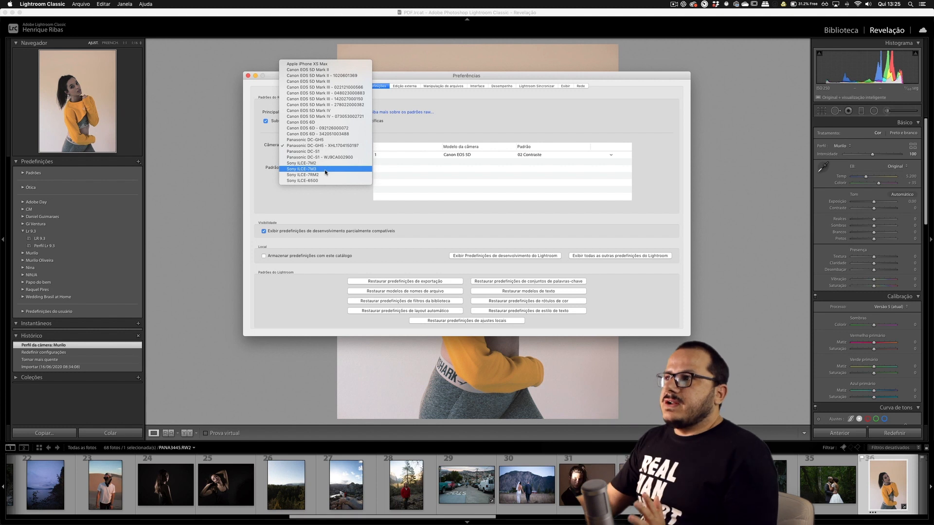
click(309, 203)
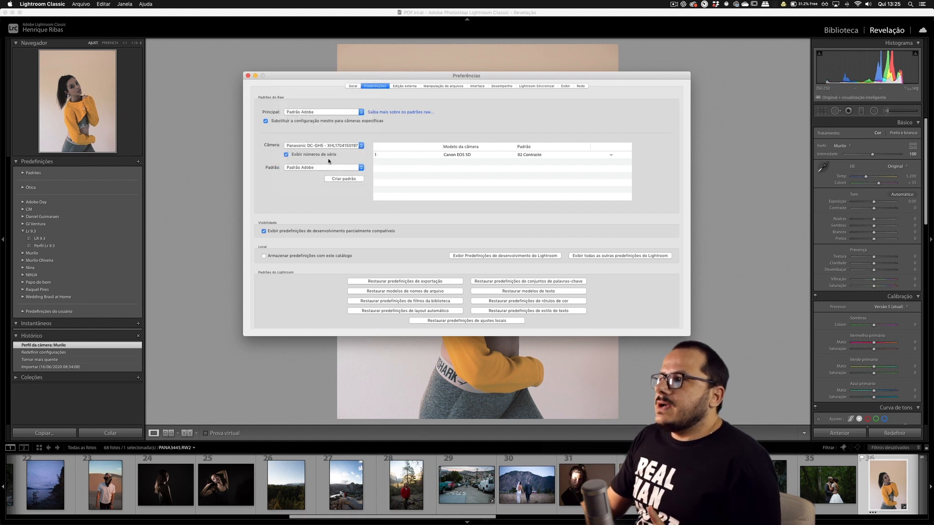
click(351, 167)
mouse_move(349, 179)
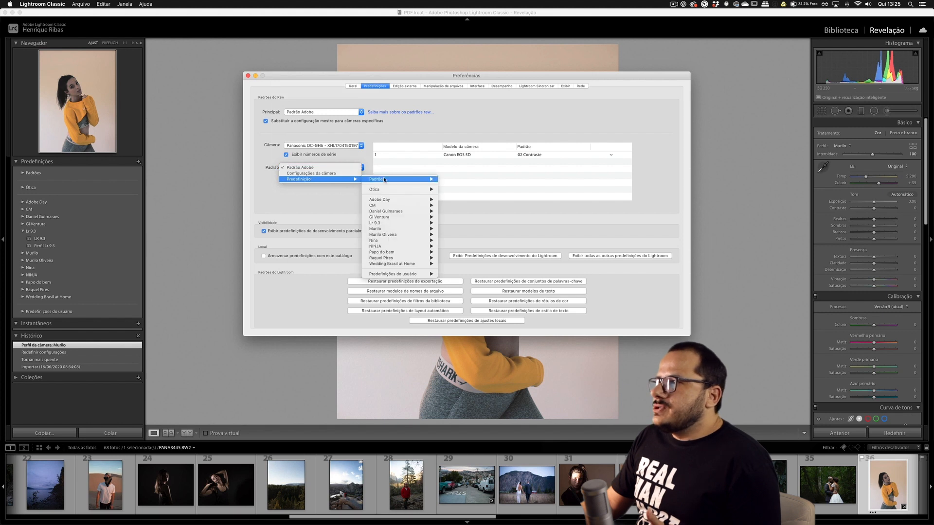
mouse_move(418, 222)
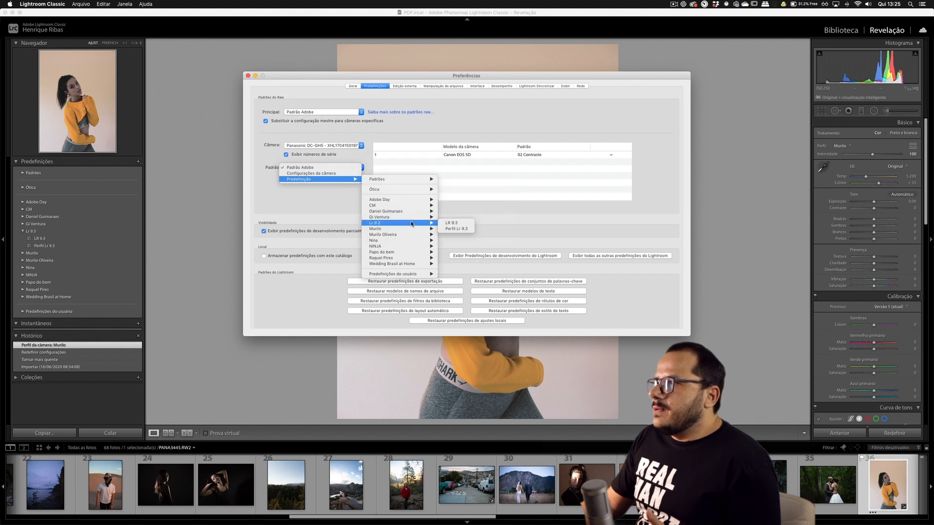
click(460, 229)
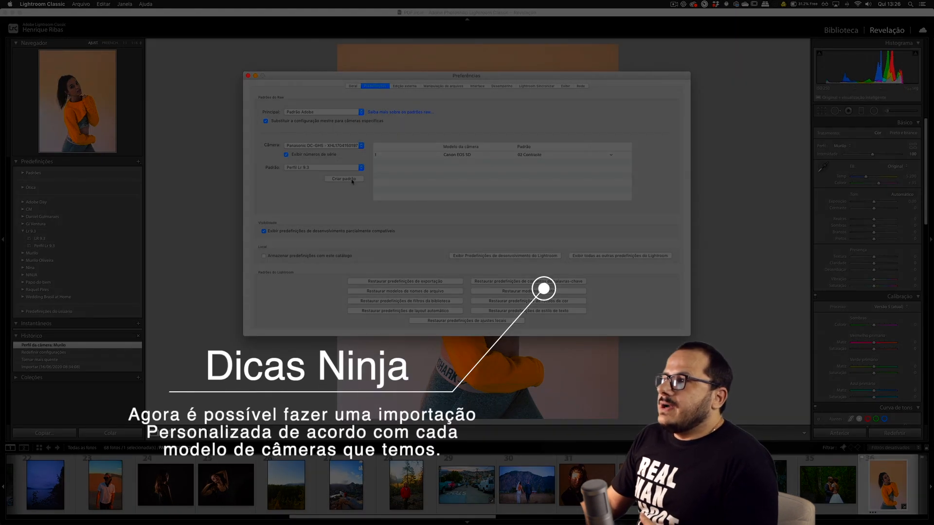
click(352, 179)
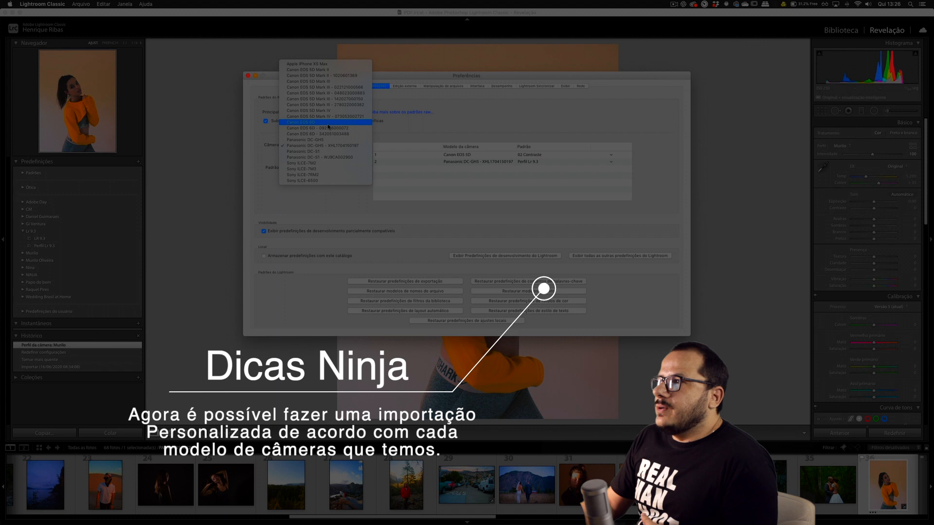
- Create a raw default for the Canon EOS 6D using Configurações da câmera
click(324, 122)
click(327, 167)
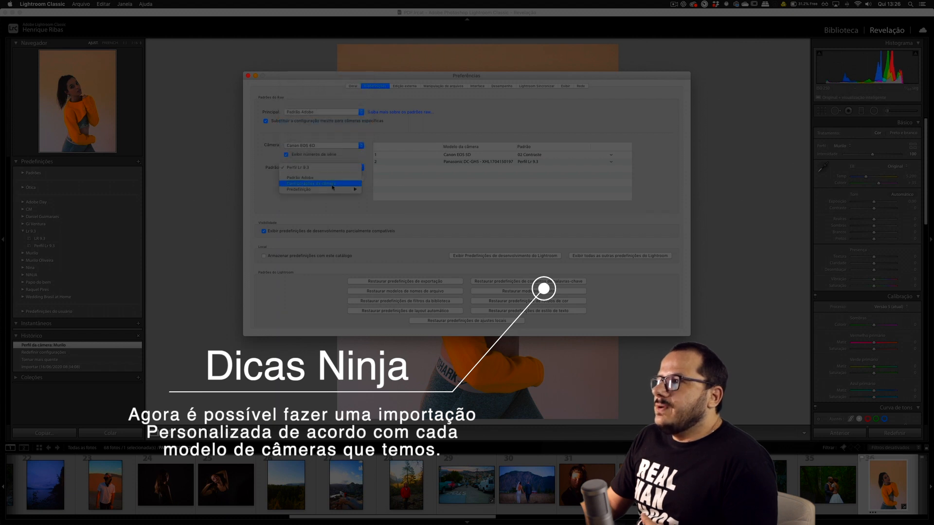
click(333, 183)
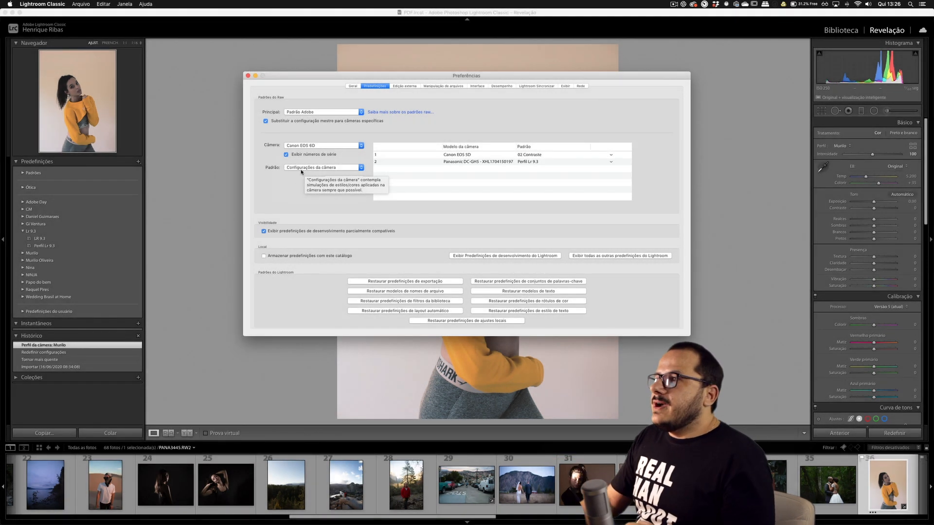
click(344, 179)
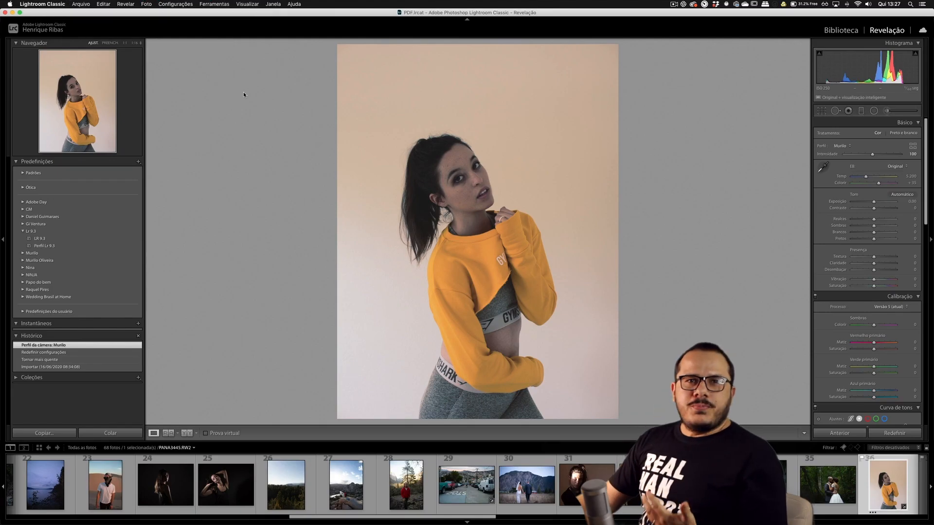
- Find the river photo of the man standing on a boulder in the library grid and open it for developing
key(g)
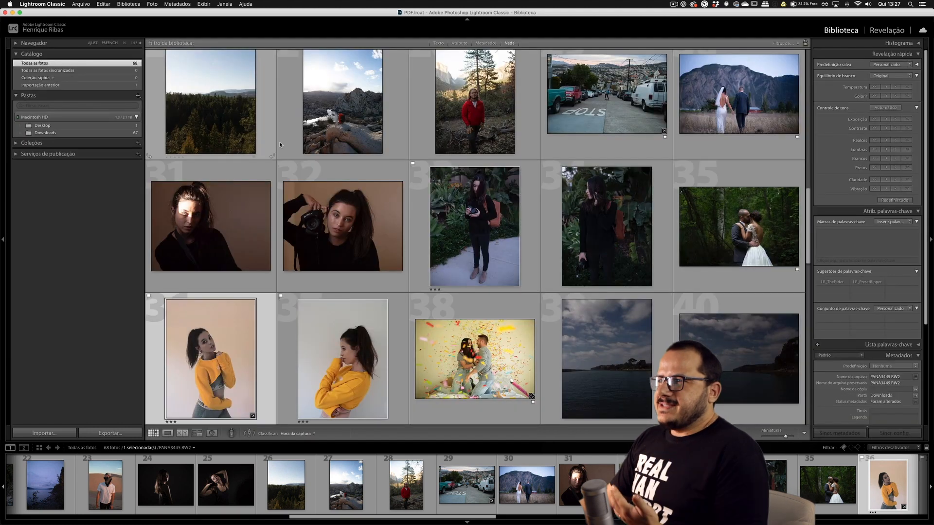
scroll(335, 181, up, 3)
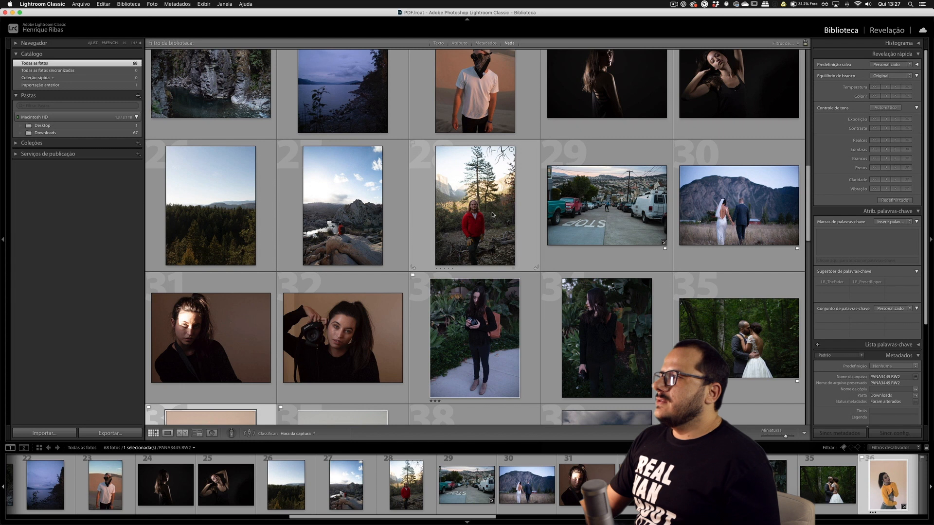
scroll(408, 225, up, 5)
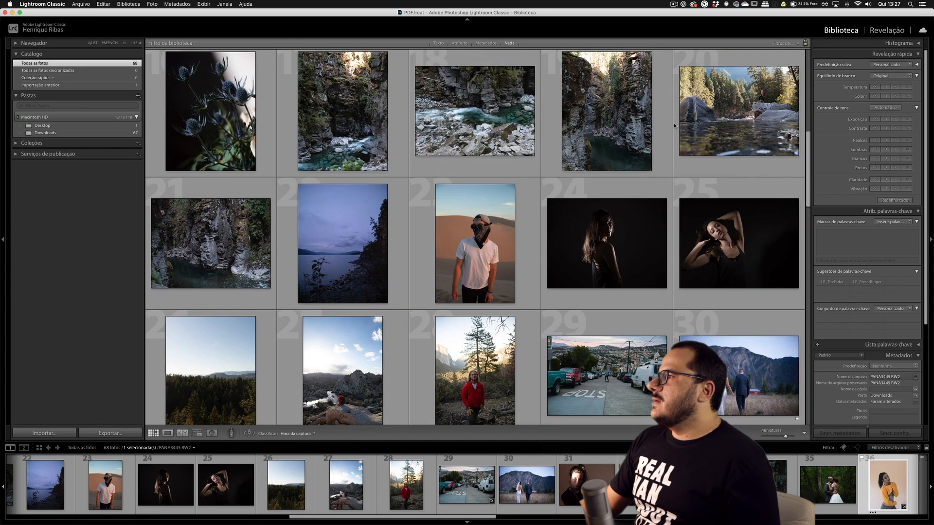
scroll(408, 226, up, 2)
key(d)
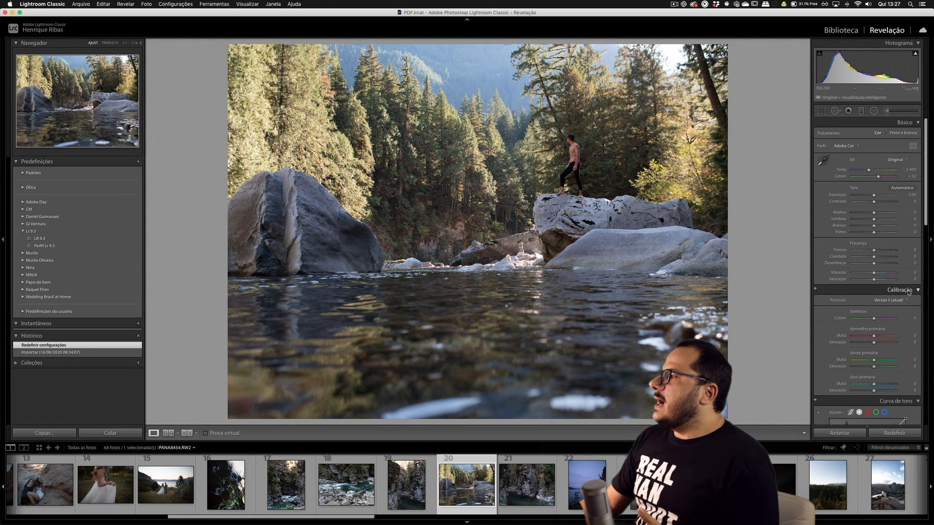
- Collapse the Calibration section and show the parametric tone curve with its region sliders
click(902, 290)
scroll(901, 282, down, 5)
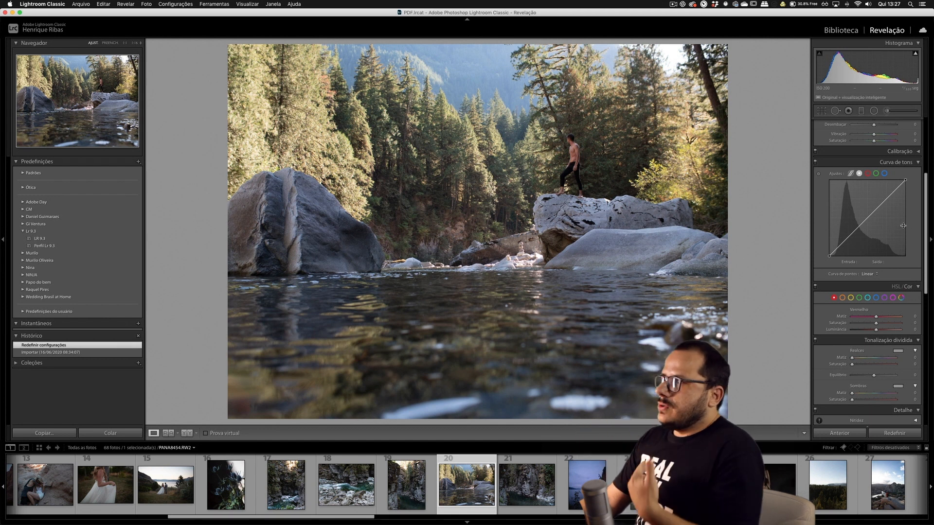
click(851, 174)
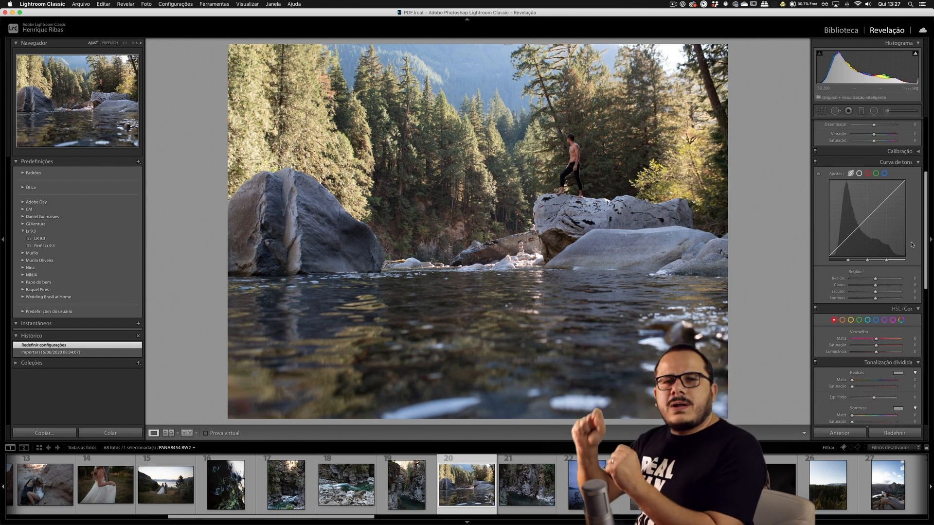
- Shape a contrast S-curve on the point curve, raising highlights from about 197 to 215 and lowering shadows from 51 to 49
click(859, 173)
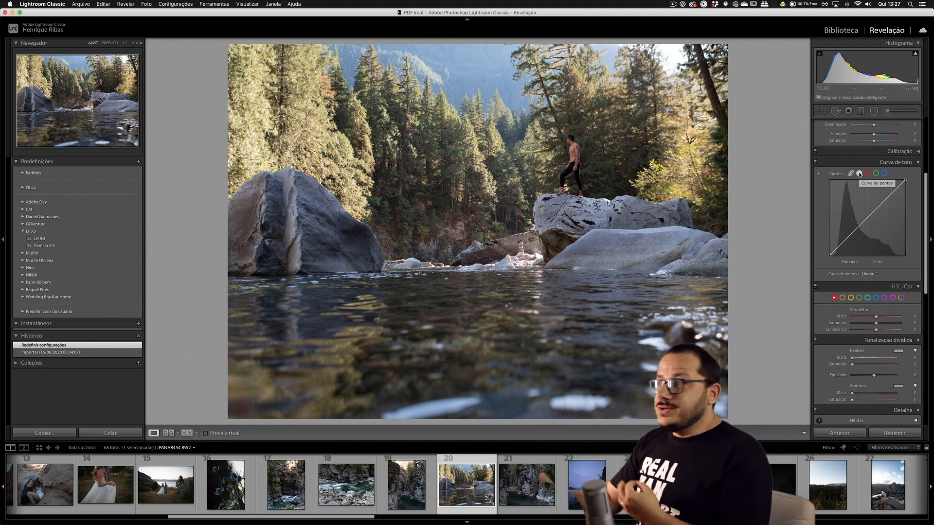
drag(871, 213, 890, 192)
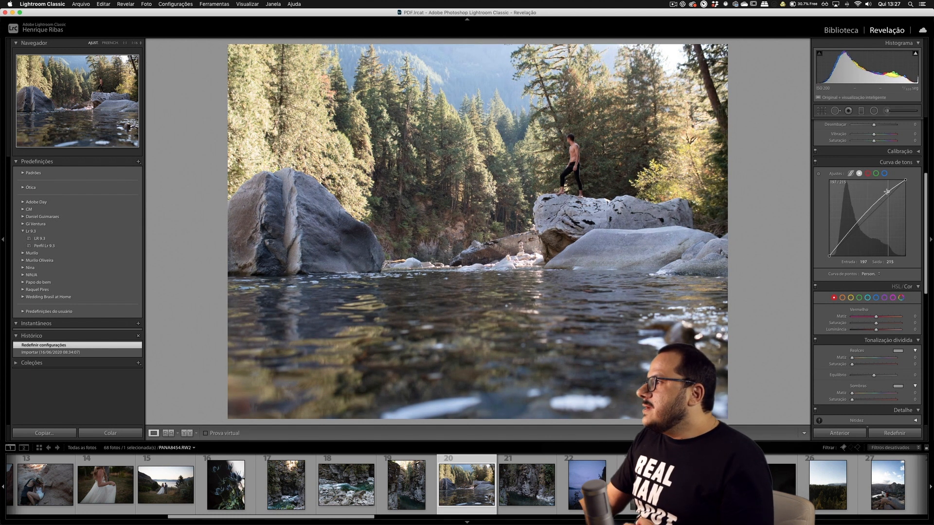
drag(845, 240, 845, 243)
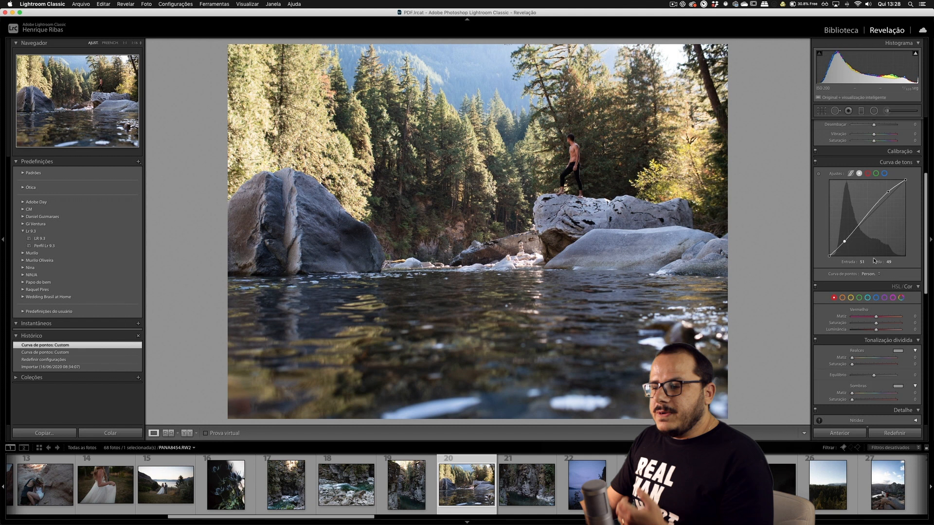
- On the blue channel curve, lower the highlights from about 214 to 201 and set a shadow point at input 49, output 50
click(884, 174)
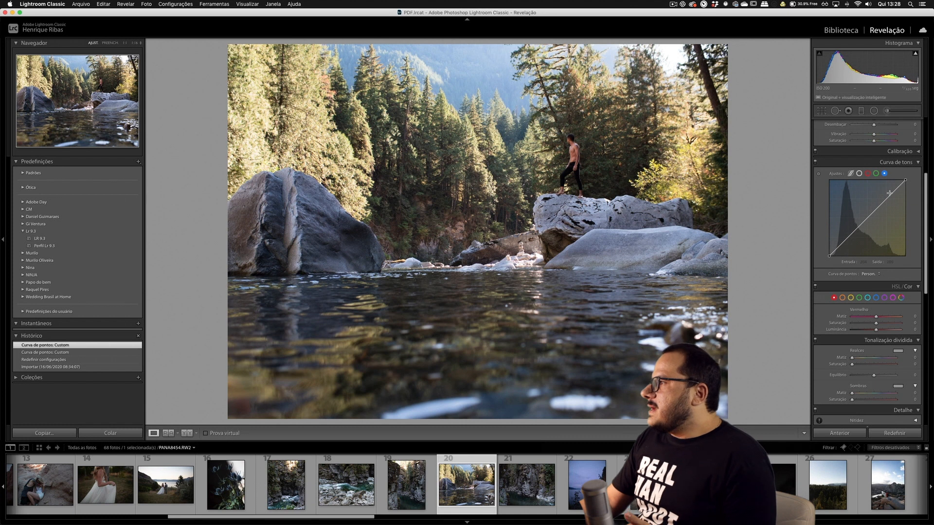
drag(892, 192, 895, 199)
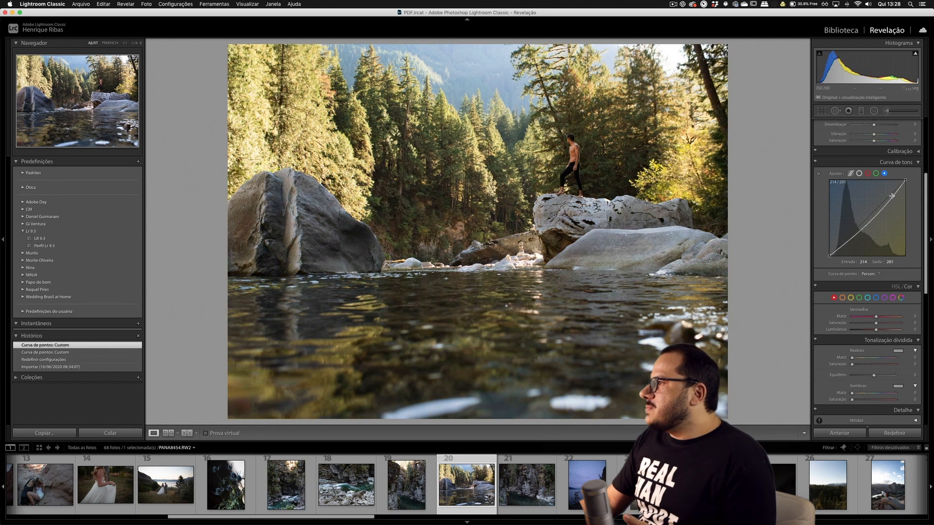
drag(844, 245, 844, 242)
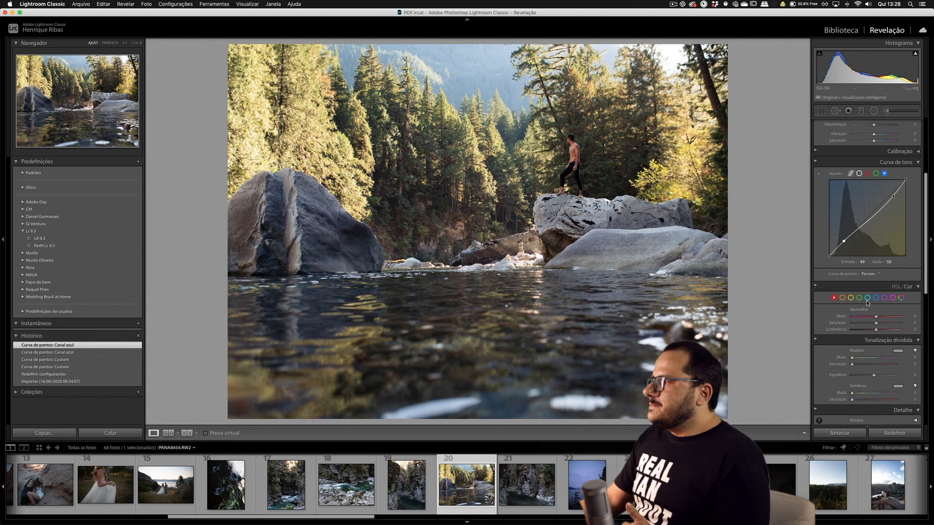
- Compare the HSL hue sliders with the per-color view, and show the orange and blue color ranges
click(898, 287)
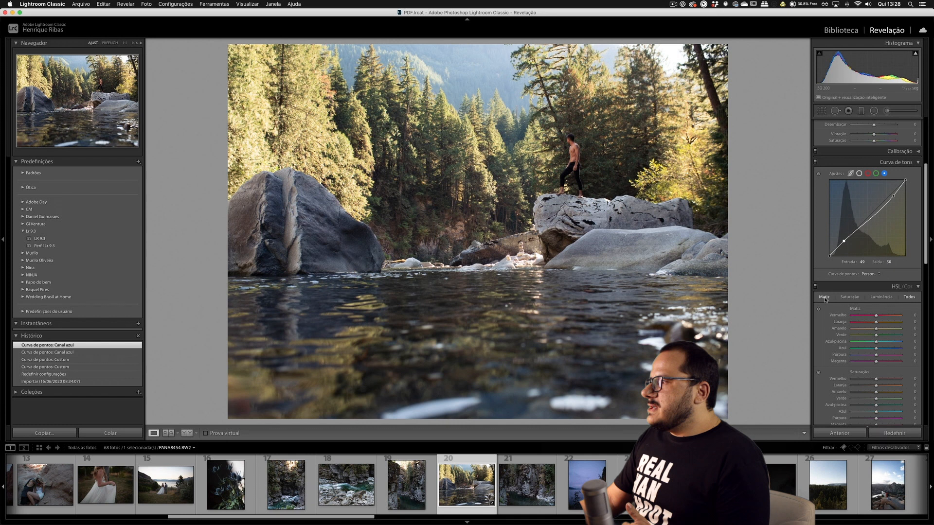
click(878, 297)
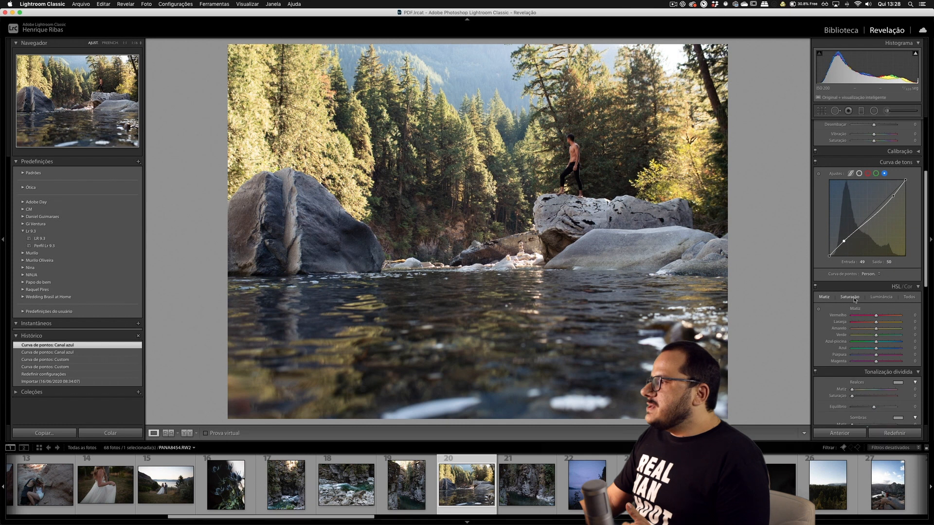
click(909, 287)
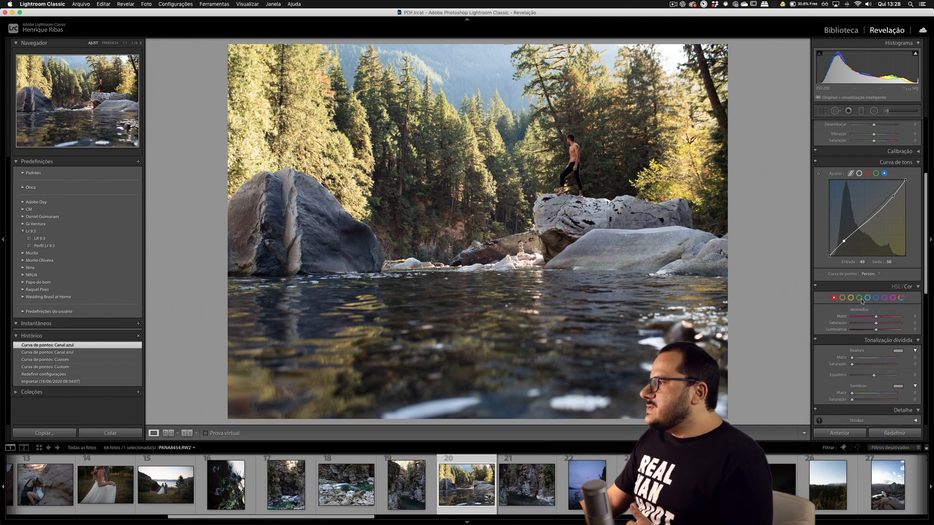
click(842, 299)
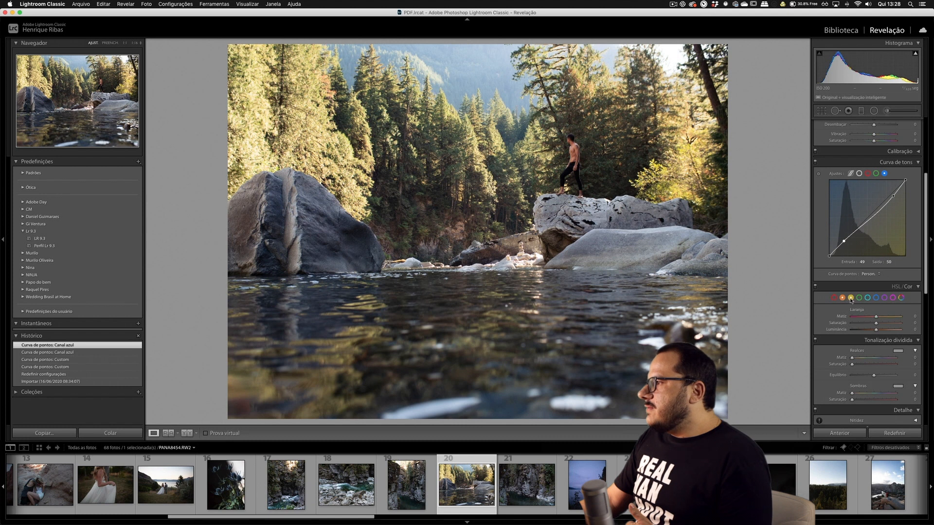
click(868, 298)
click(875, 298)
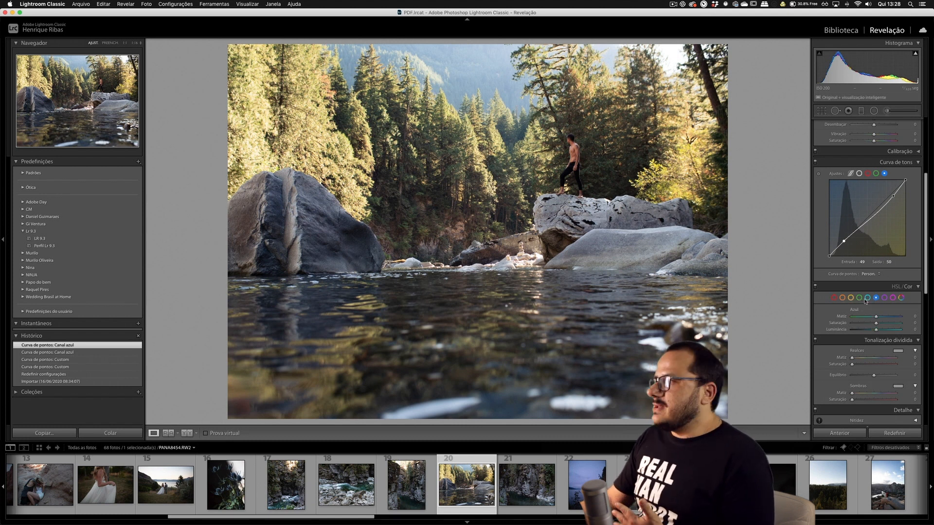
- Show the hue, saturation and luminance sliders of all color ranges together in the Color view
click(902, 297)
scroll(901, 304, down, 5)
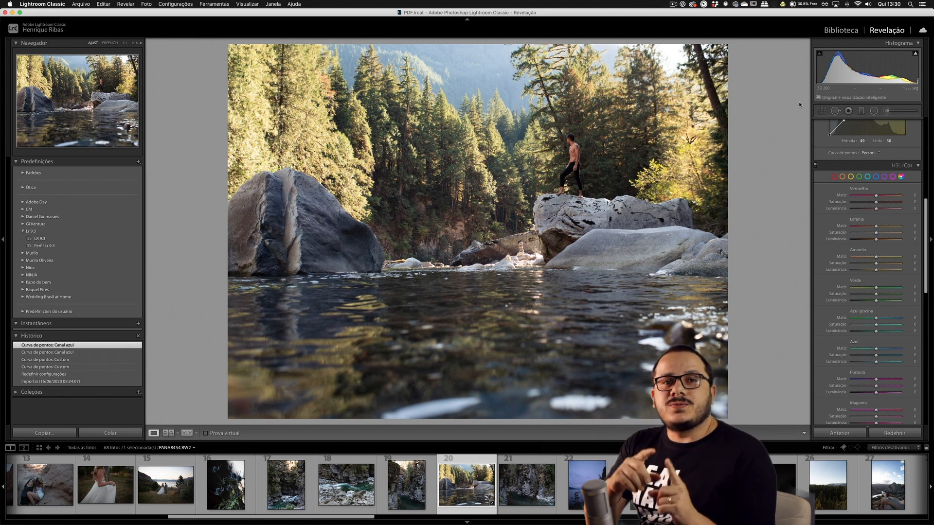
- In the Library grid, filter the photos by metadata to show only those shot at ISO 100 and ISO 6400
key(g)
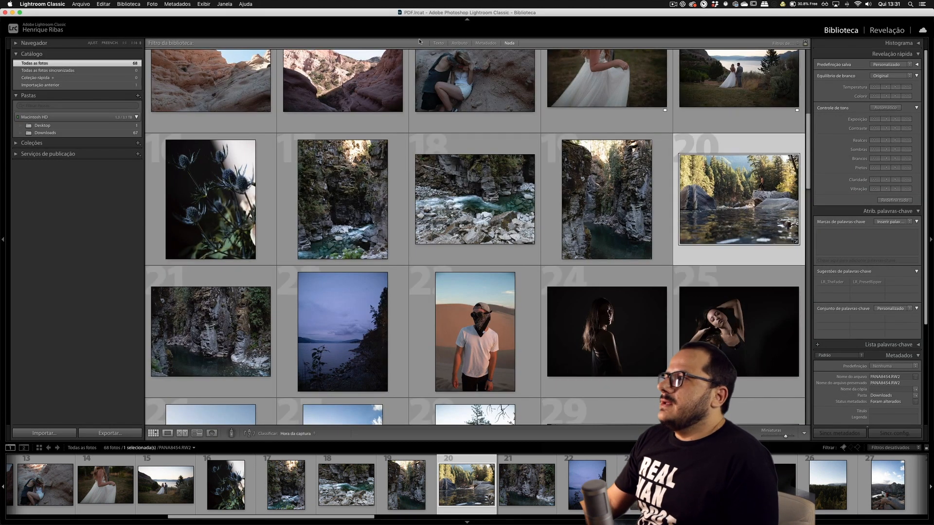
click(487, 44)
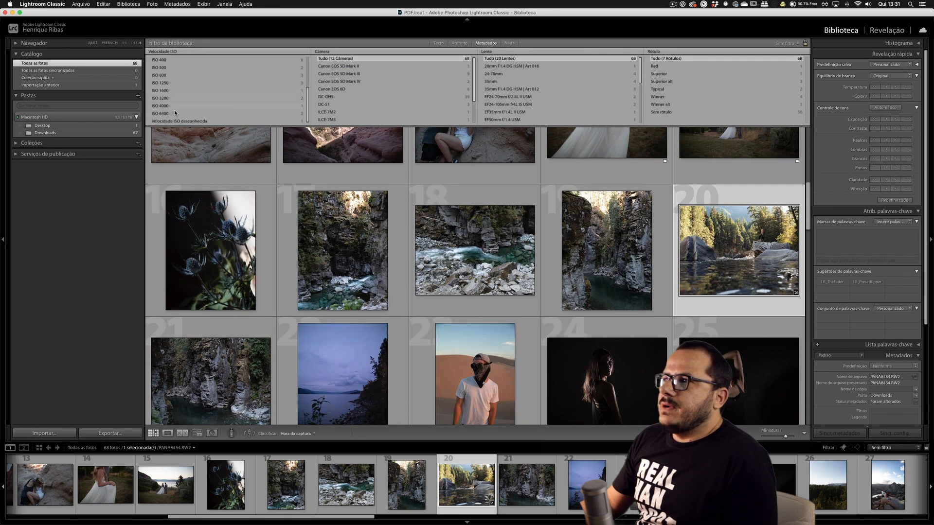
click(174, 113)
scroll(185, 88, up, 5)
super+click(187, 68)
super+click(187, 73)
super+click(187, 67)
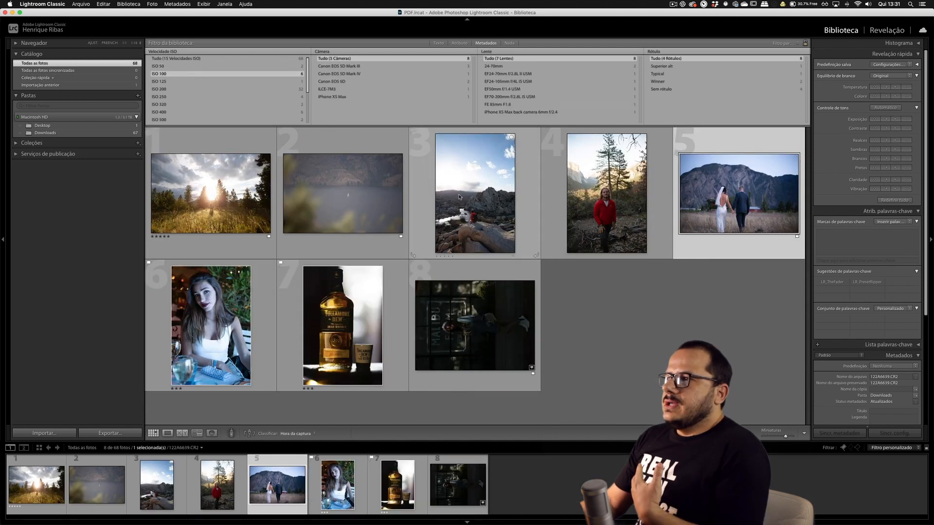
- Reset the develop settings of all the filtered photos
key(super+a)
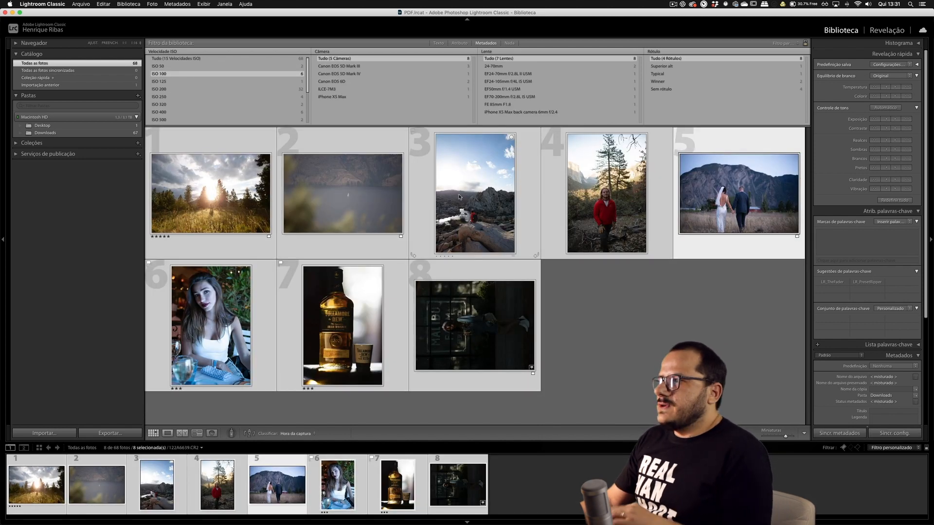
key(super+shift+r)
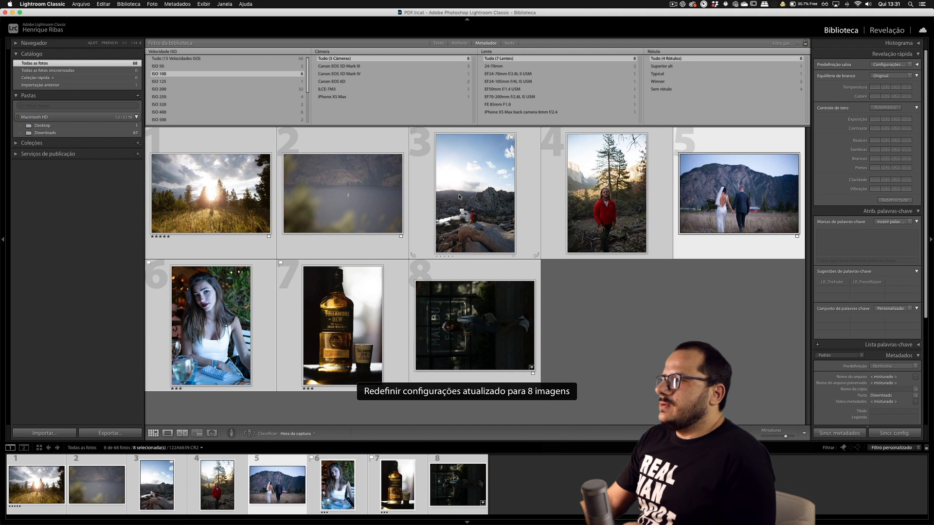
- Develop the wedding couple photo with temperature 8,084, exposure +0.55, highlights −36, shadows +9, whites +9, blacks −25 and dehaze +14
click(731, 149)
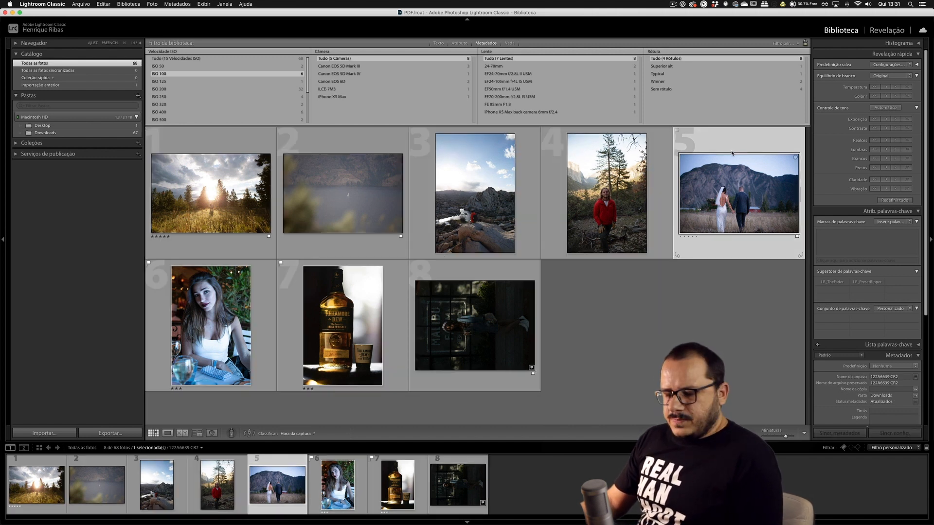
key(d)
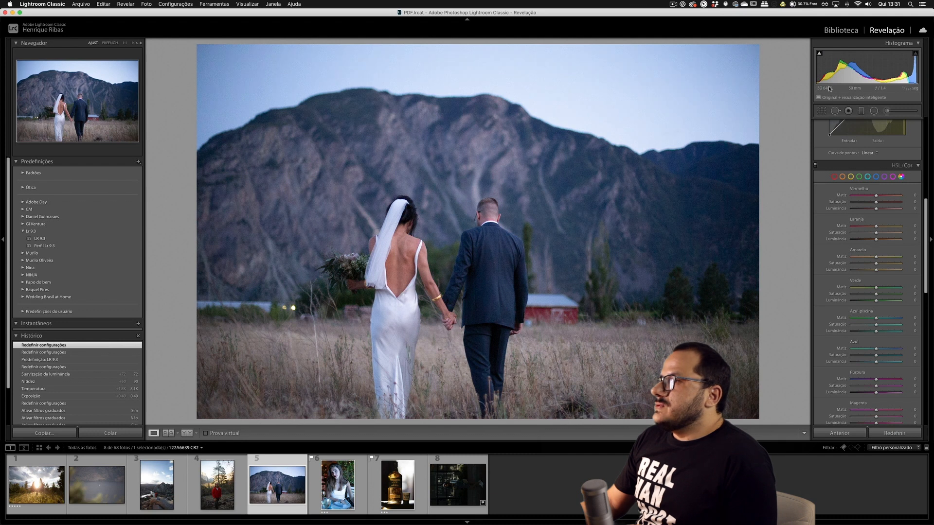
scroll(867, 220, up, 10)
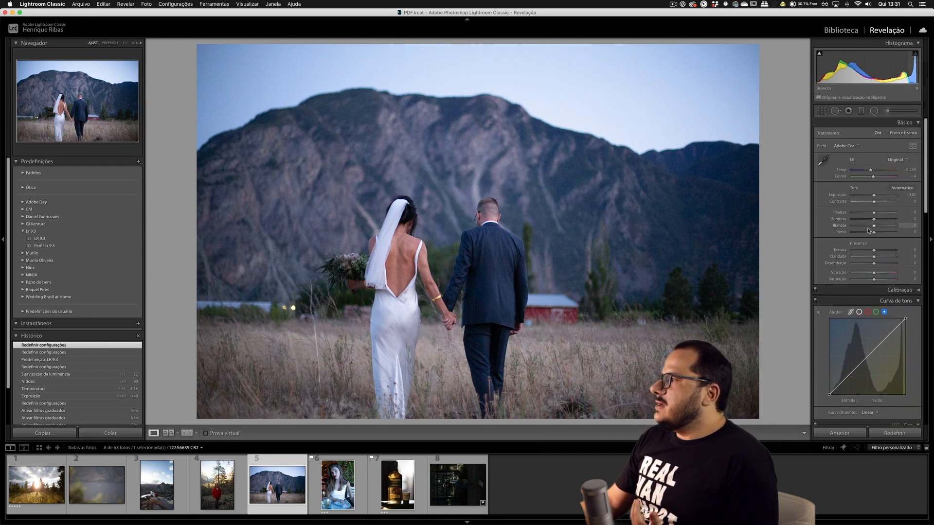
drag(875, 195, 875, 171)
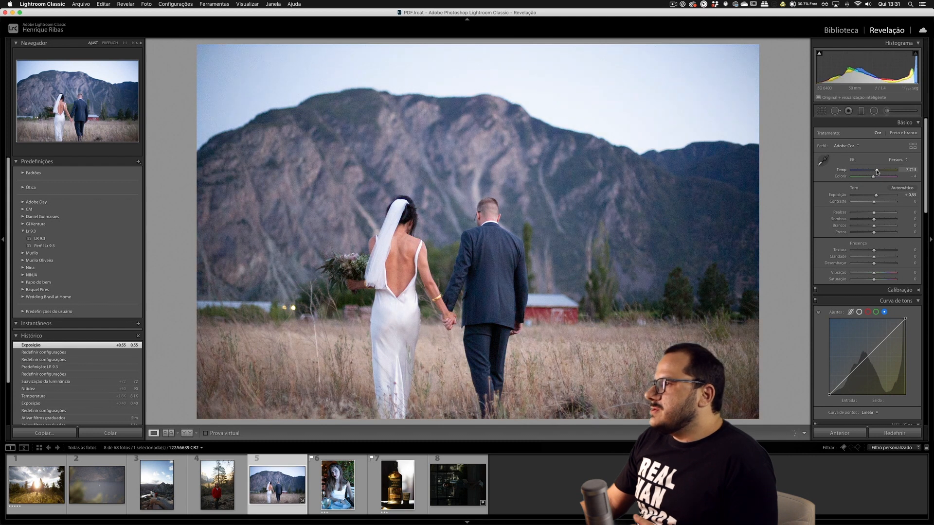
drag(874, 212, 877, 263)
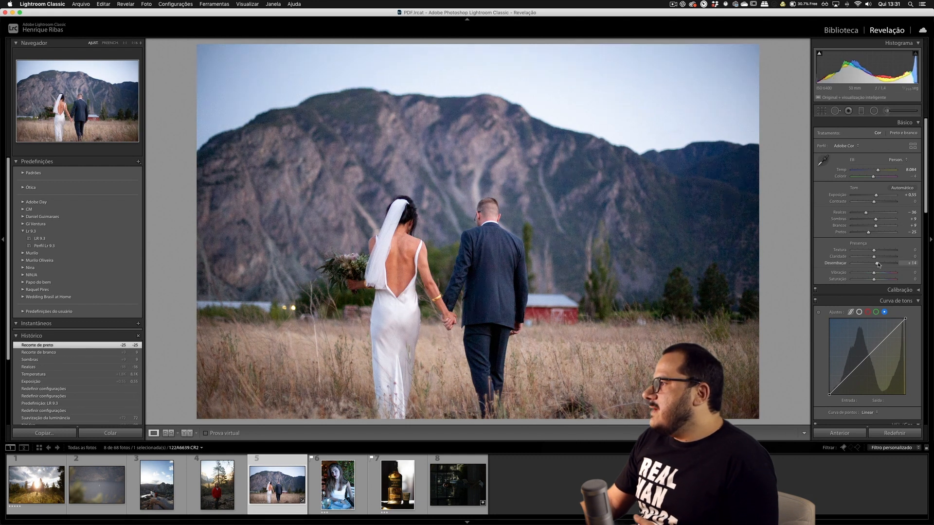
- Collapse the Tone Curve and HSL/Color sections and inspect the wedding photo up close around the couple's hands
click(909, 302)
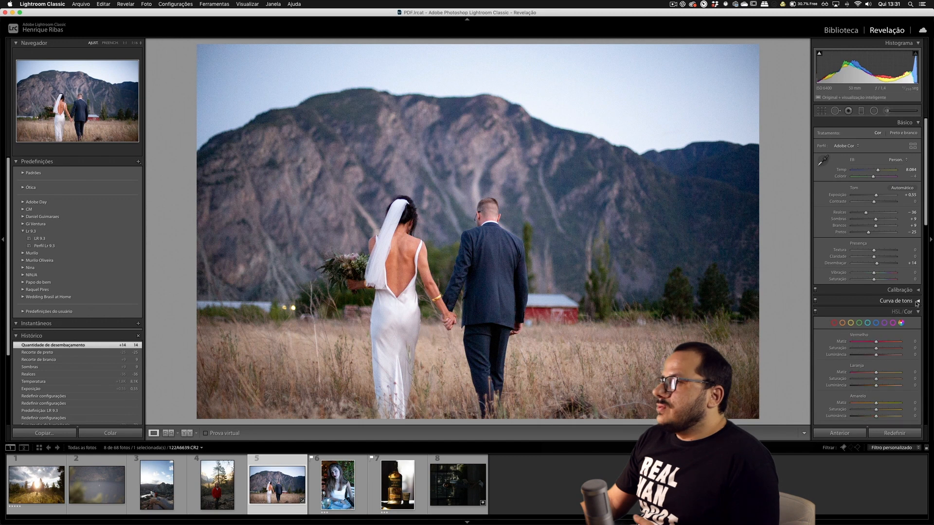
click(455, 274)
click(454, 274)
click(455, 273)
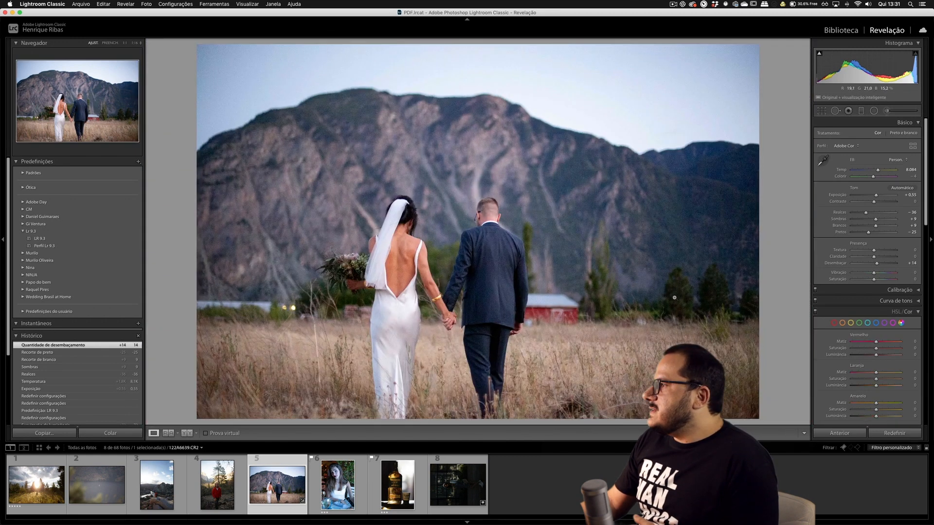
click(918, 313)
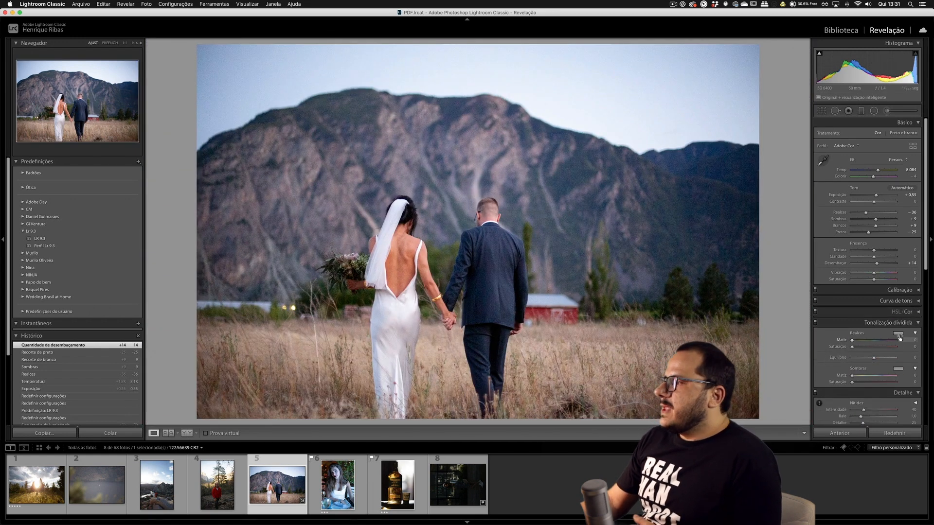
- Set the wedding photo's luminance noise reduction to 67
scroll(873, 296, down, 5)
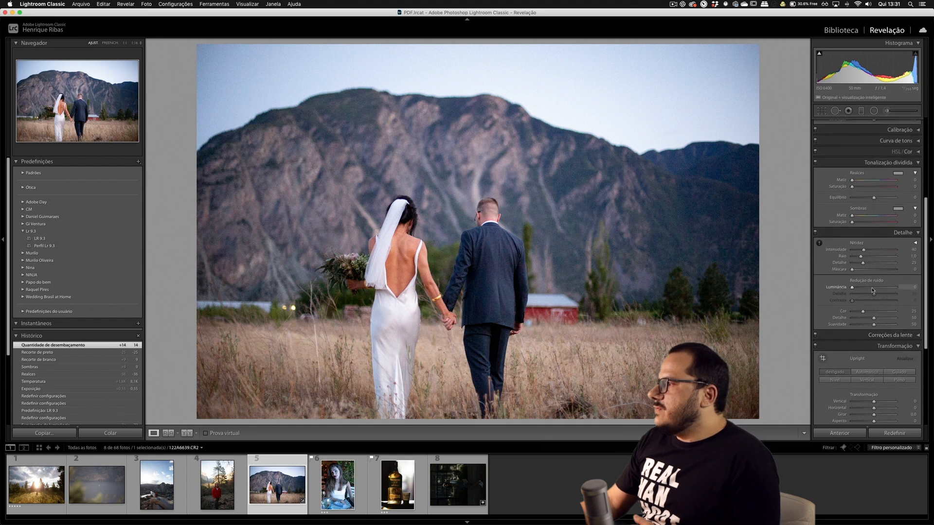
click(877, 288)
drag(881, 289, 885, 290)
- Set the wedding photo's sharpening to amount 82, radius 1.2 and masking 16, and its luminance noise contrast to 30
click(871, 263)
double_click(869, 263)
click(873, 250)
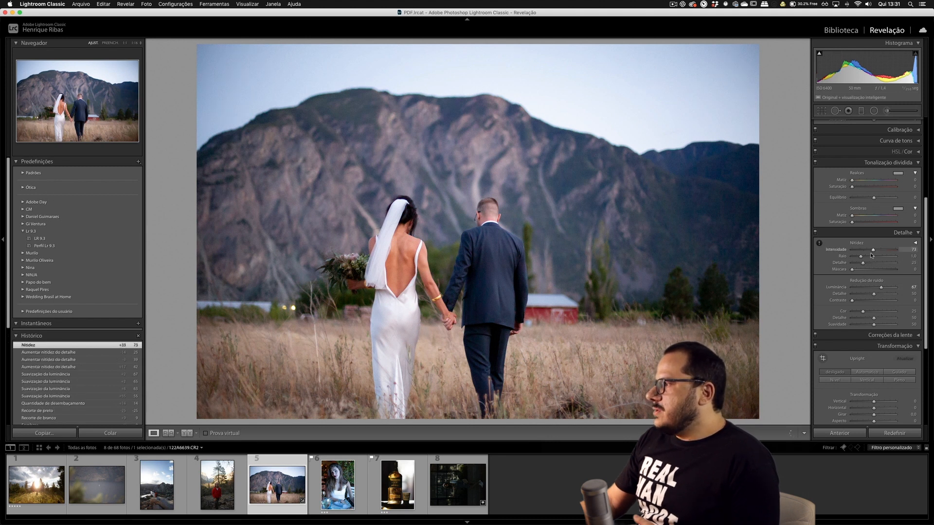
drag(874, 250, 875, 250)
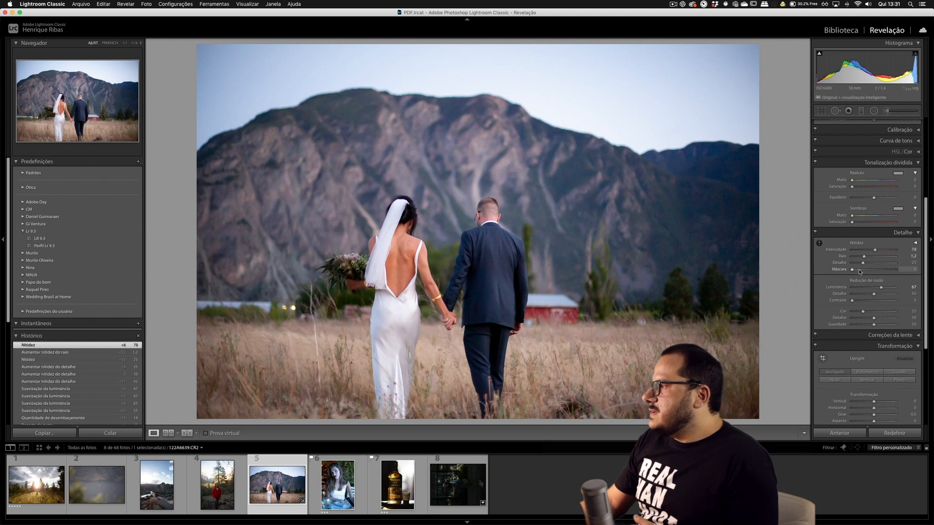
drag(875, 250, 876, 250)
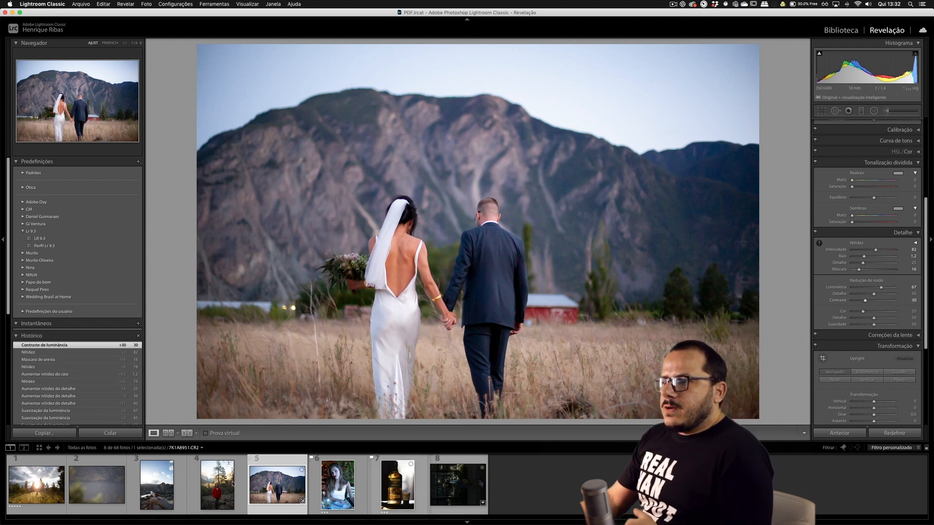
- Apply all of the wedding photo's adjustments to the desert photo of the person in a red jacket
click(151, 488)
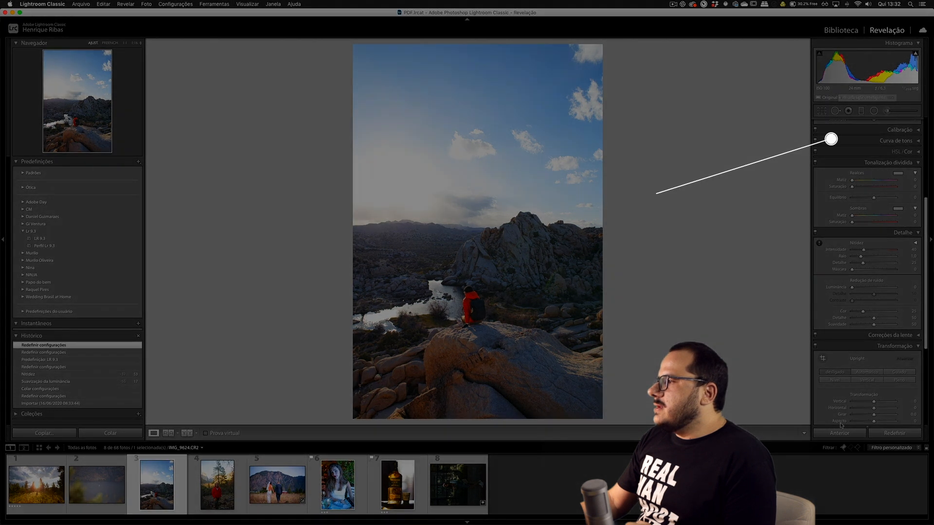
click(840, 431)
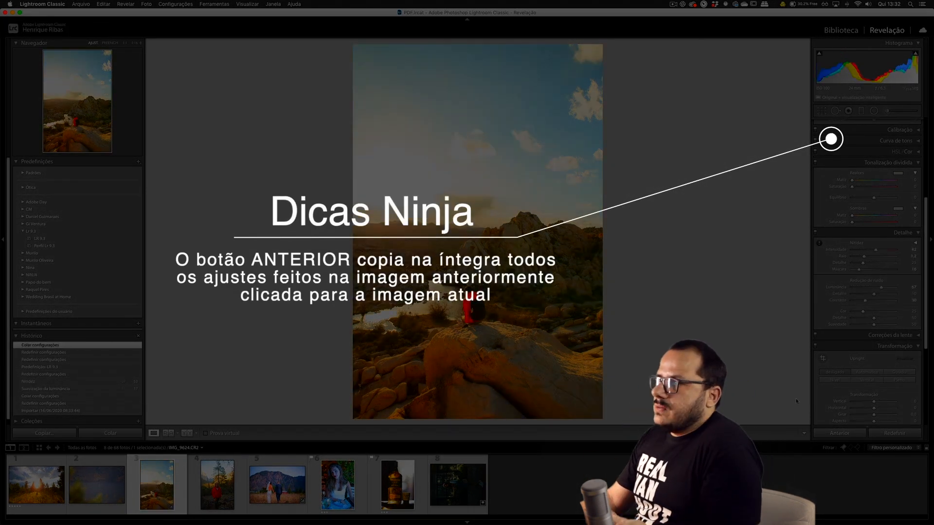
- On the desert photo, set luminance noise reduction to 27 and sharpening to amount 54, radius 1.0, detail 12 and masking 10
click(469, 310)
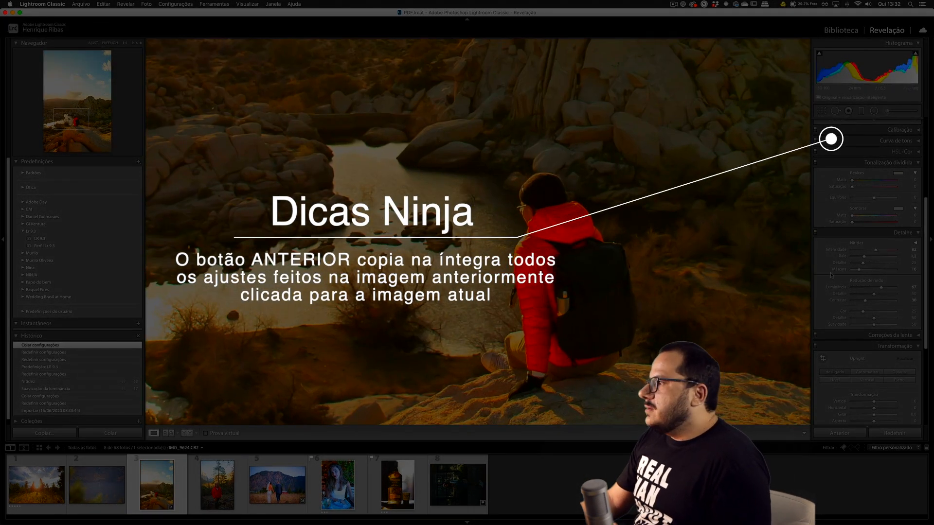
drag(867, 290, 851, 291)
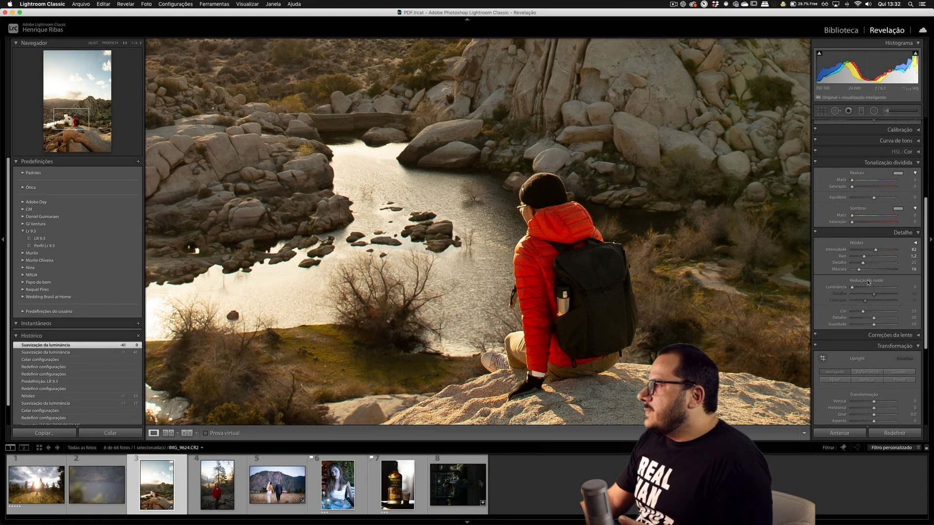
drag(852, 288, 865, 289)
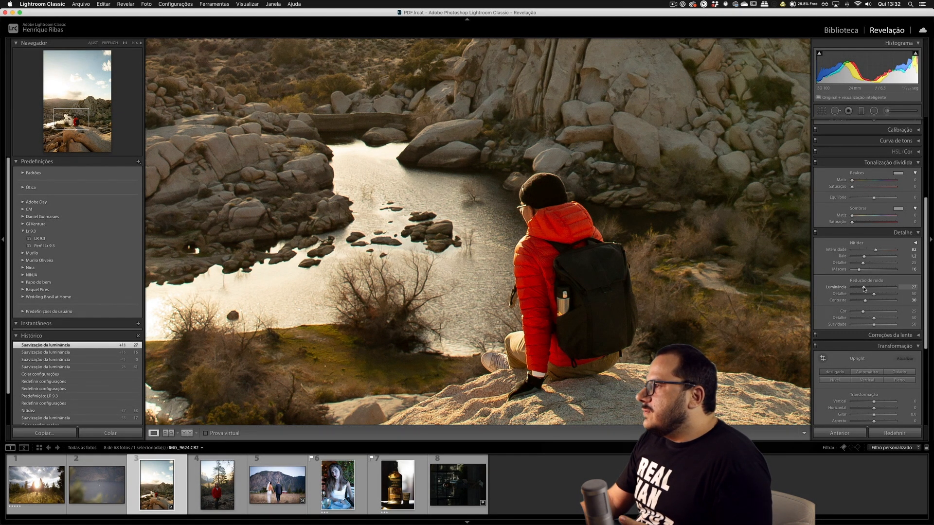
drag(876, 251, 856, 271)
click(623, 242)
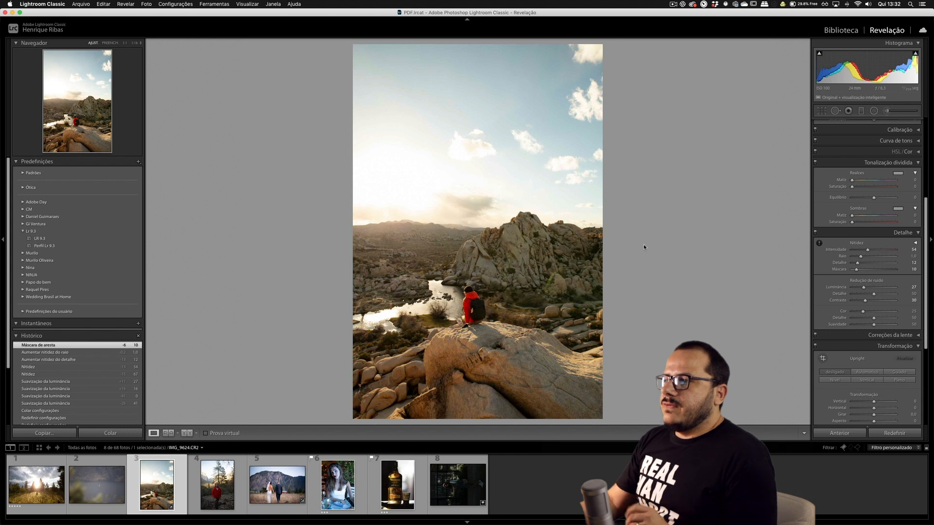
- With both the desert and wedding photos selected, start a new develop preset that includes all settings
super+click(278, 484)
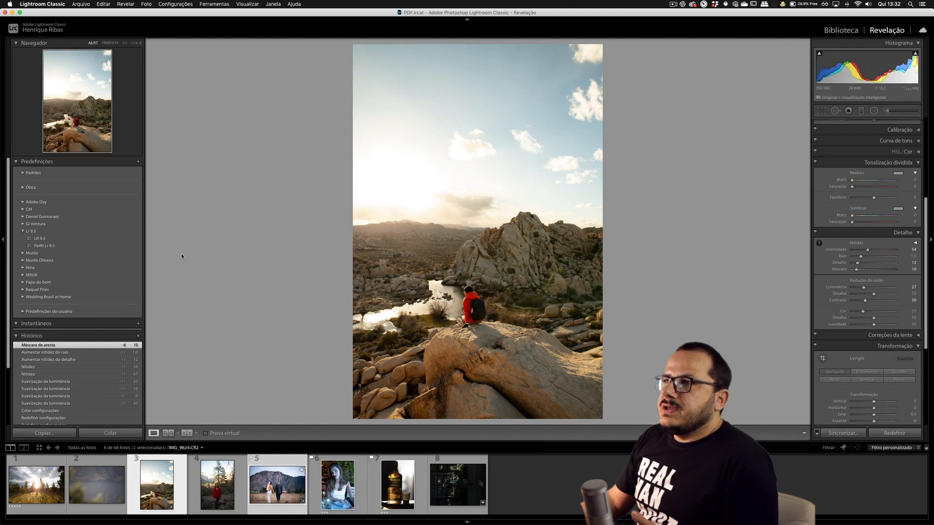
click(138, 162)
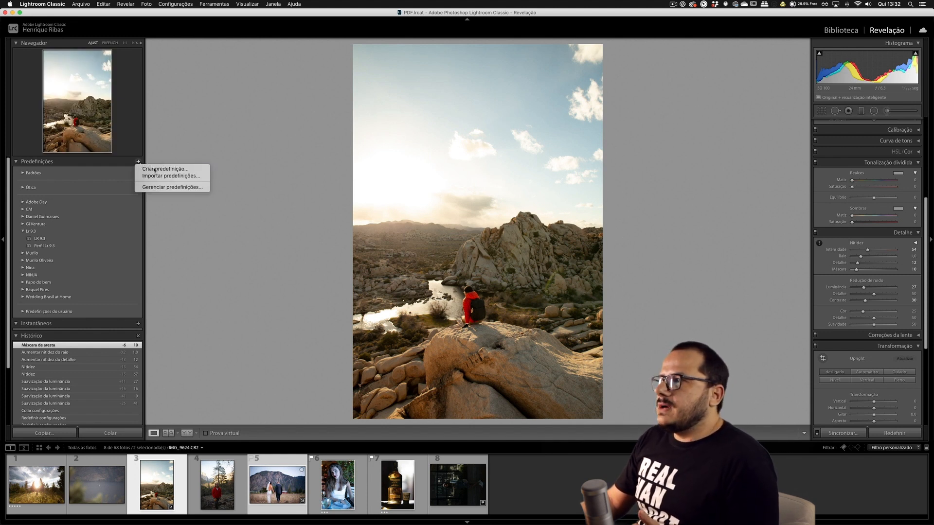
click(146, 168)
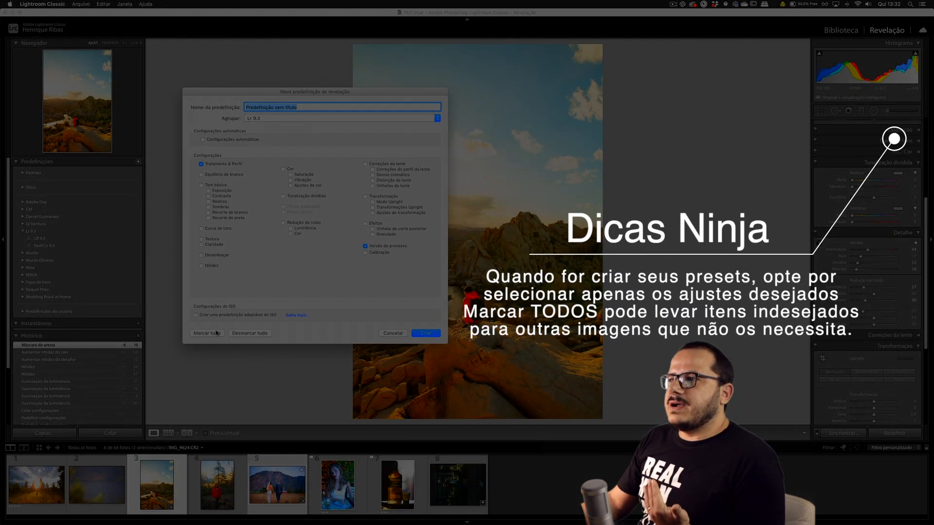
click(207, 333)
- Name the preset "Daylight Lr 9.3", make it ISO adaptive and create it in the Lr 9.3 group
click(308, 105)
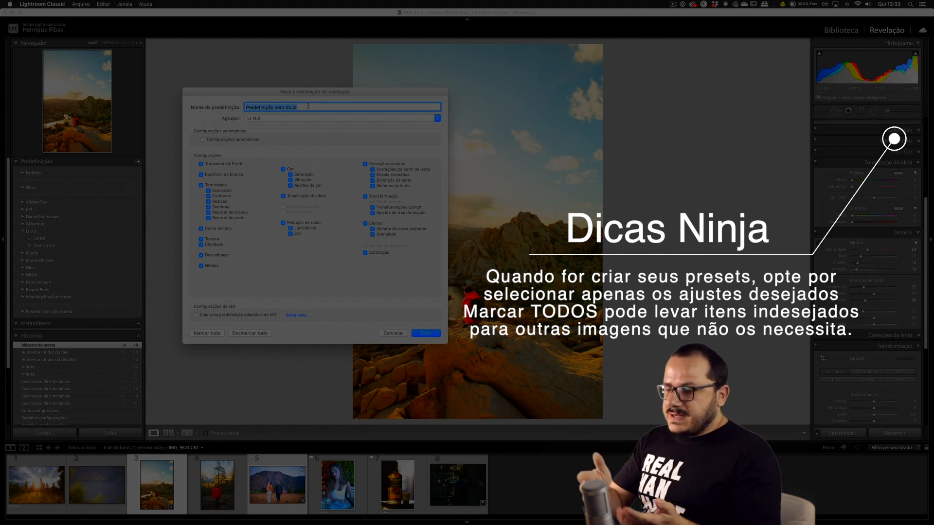
text(Daylight)
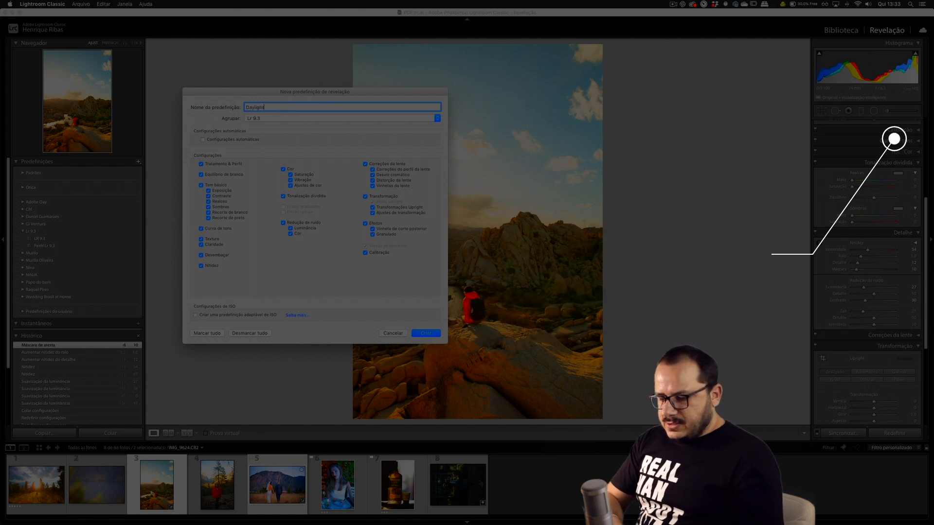
text( Lr 9.3)
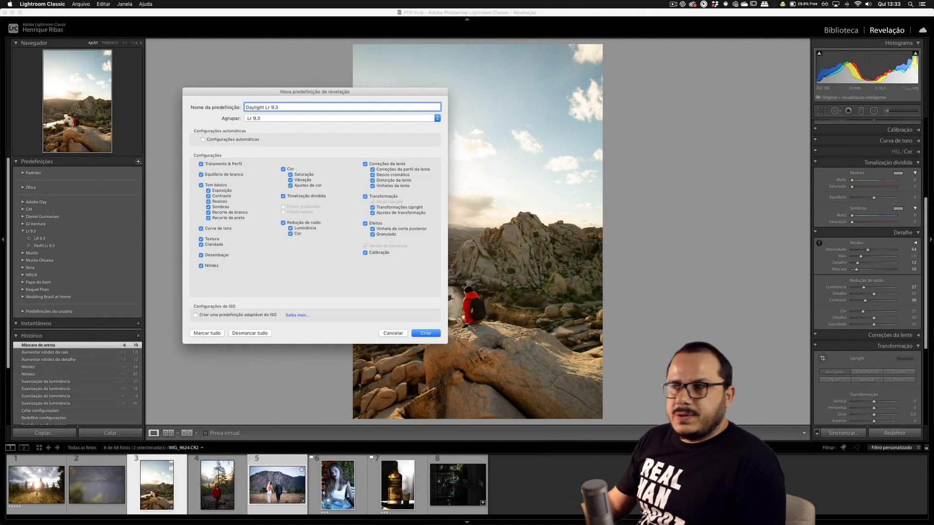
click(208, 316)
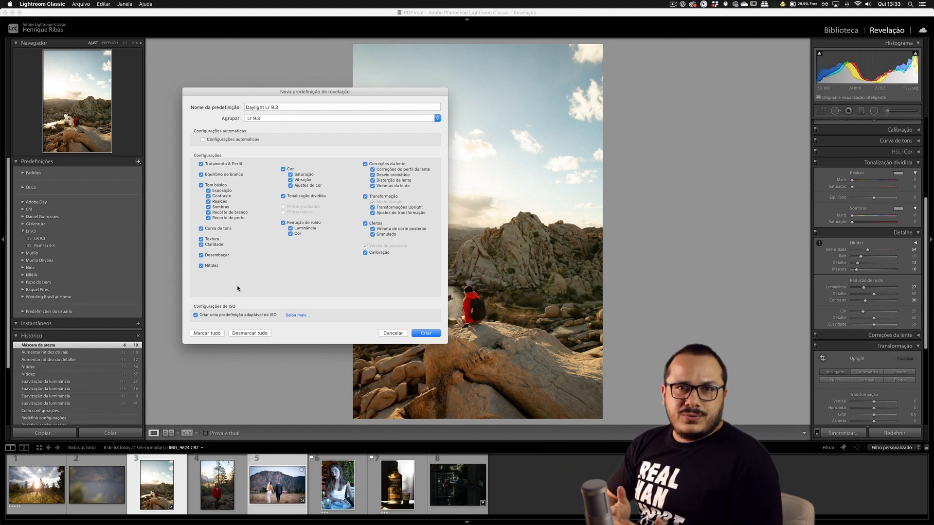
click(437, 335)
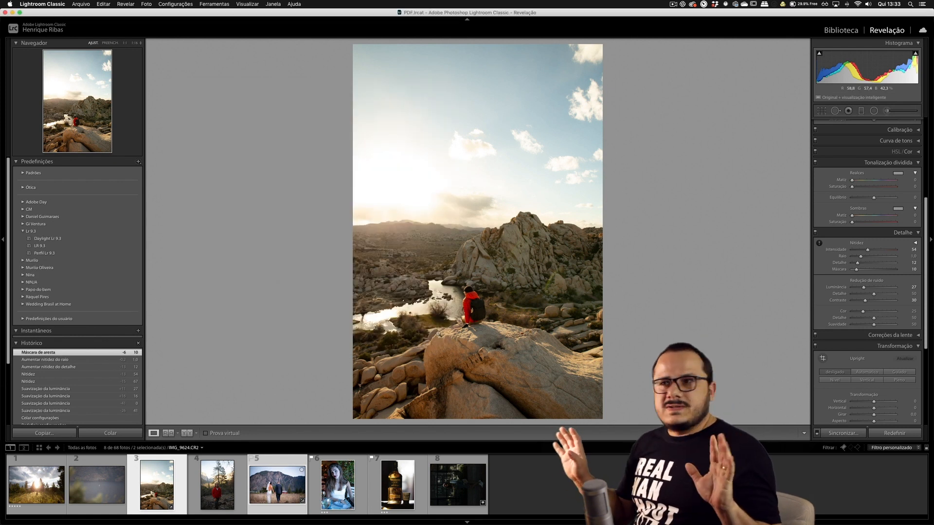
- Collapse the Split Toning and Histogram sections of the develop controls
scroll(914, 313, up, 6)
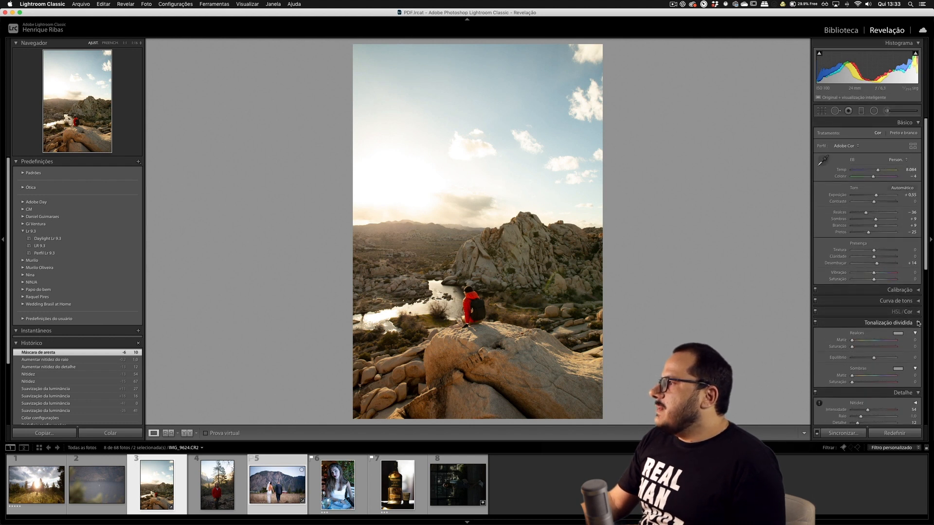
click(917, 322)
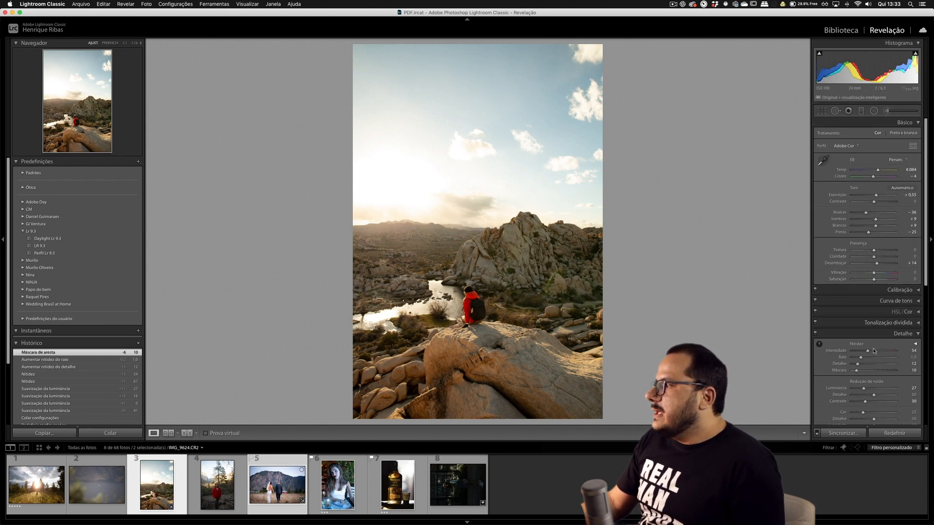
click(917, 44)
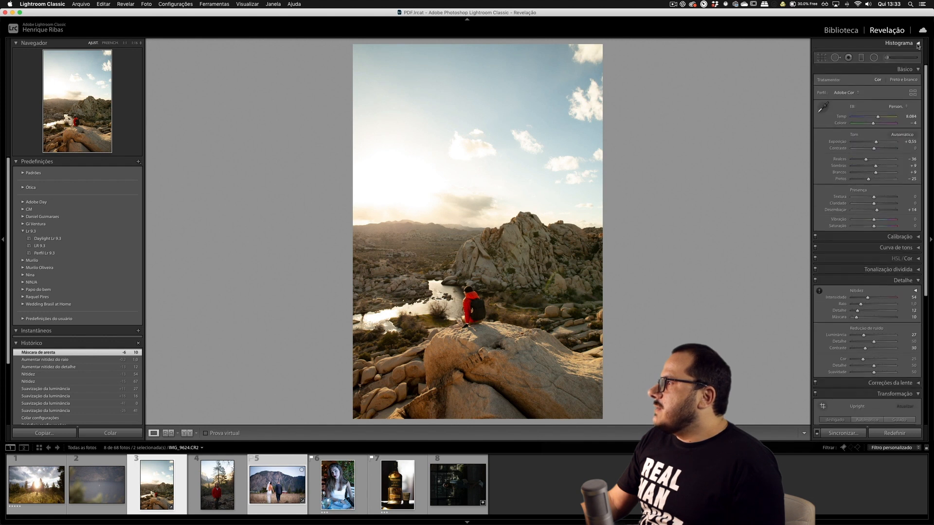
- Collapse the Transform and Effects sections and reset the develop settings of both the desert and wedding photos
click(915, 397)
click(915, 405)
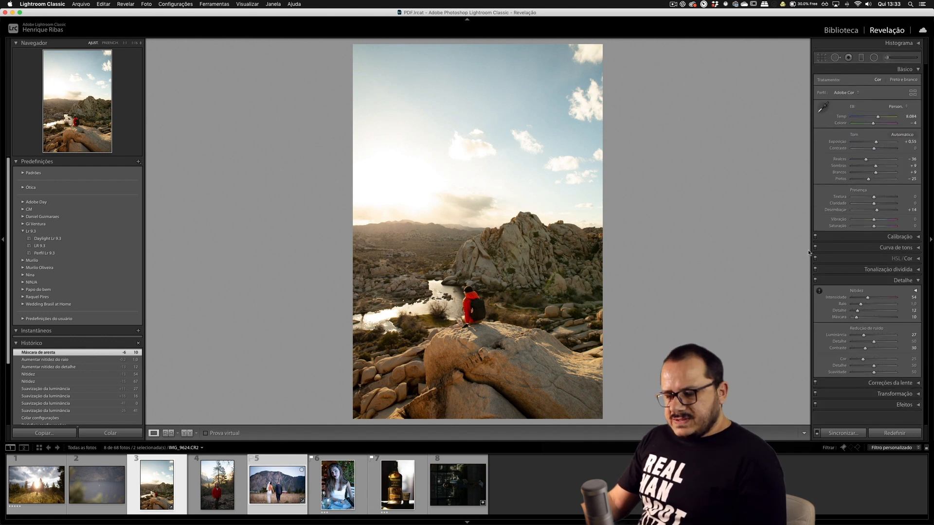
key(super+shift+r)
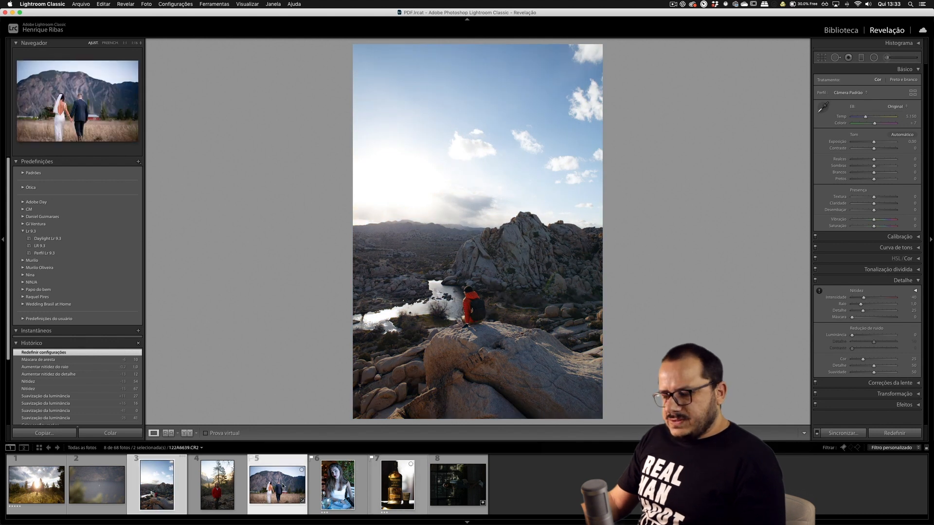
click(283, 486)
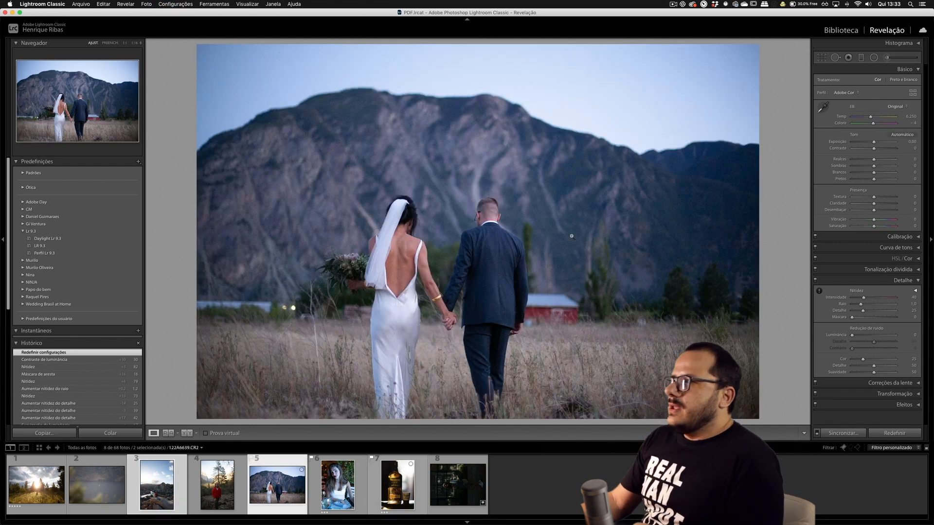
- Apply the "Daylight Lr 9.3" preset to the wedding photo and the reset desert photo, and compare their detail settings
click(118, 240)
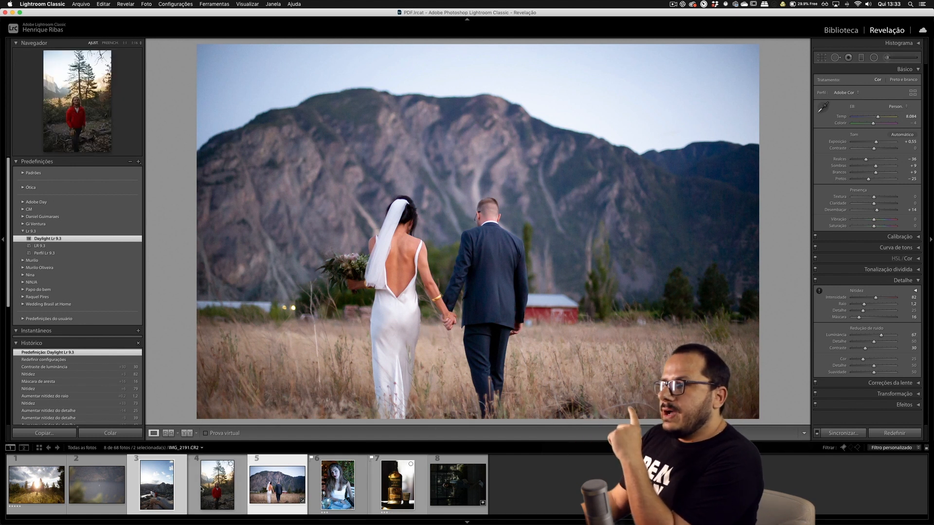
click(185, 491)
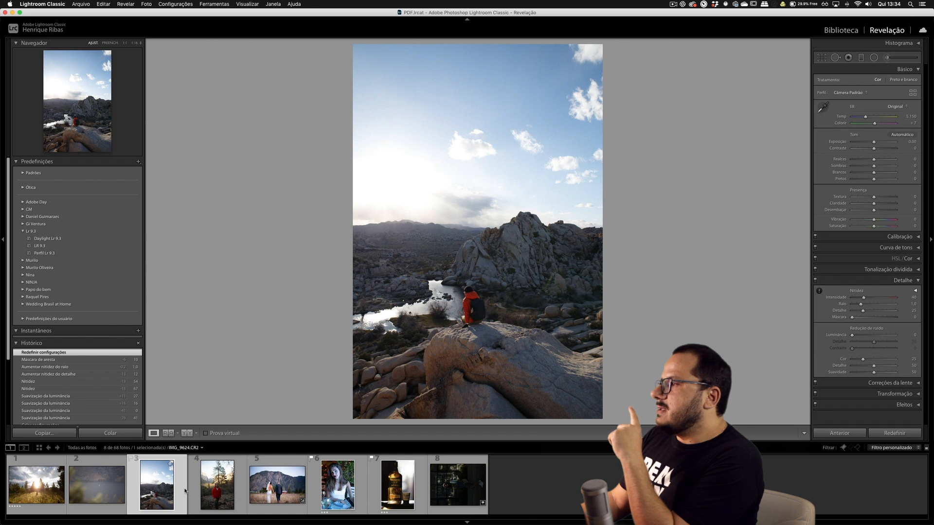
click(901, 435)
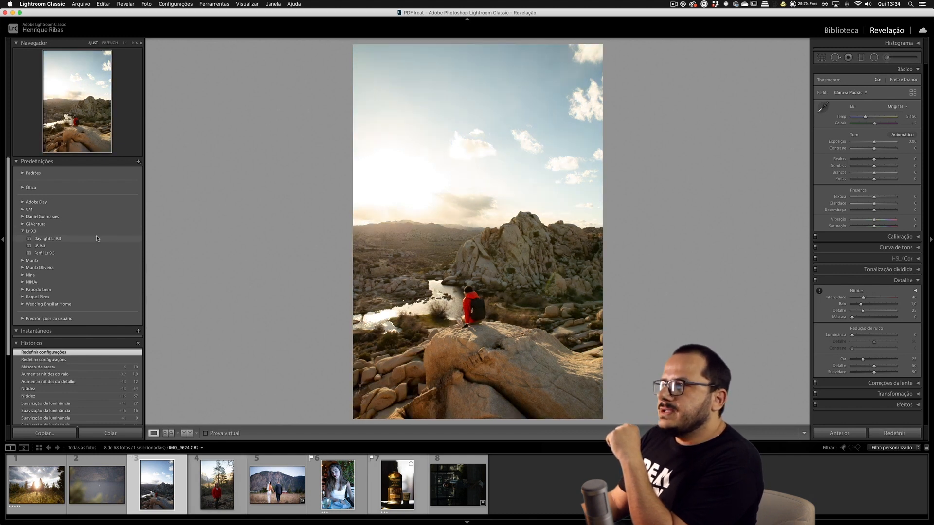
click(96, 237)
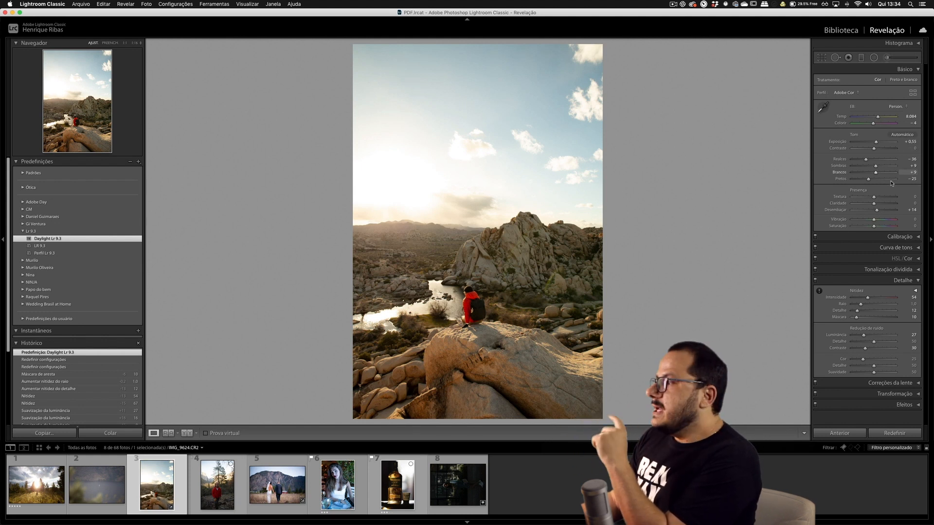
click(278, 480)
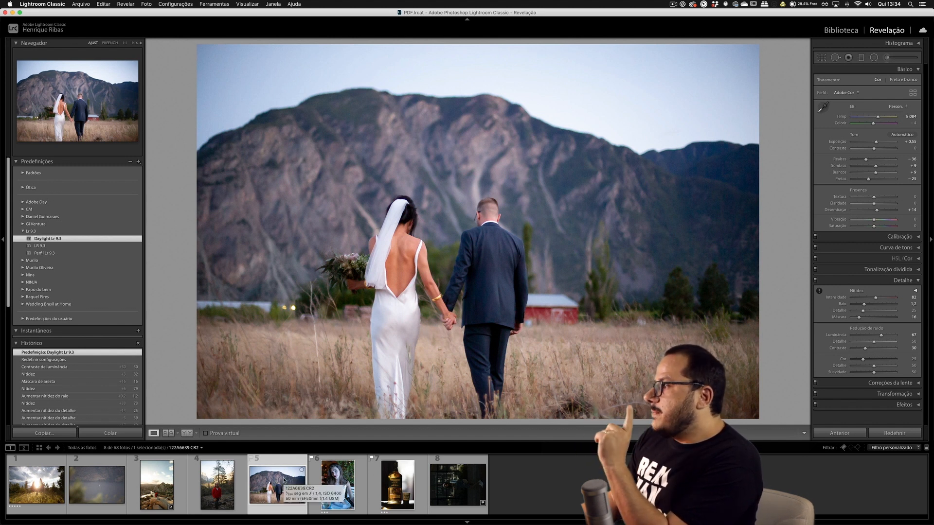
click(166, 484)
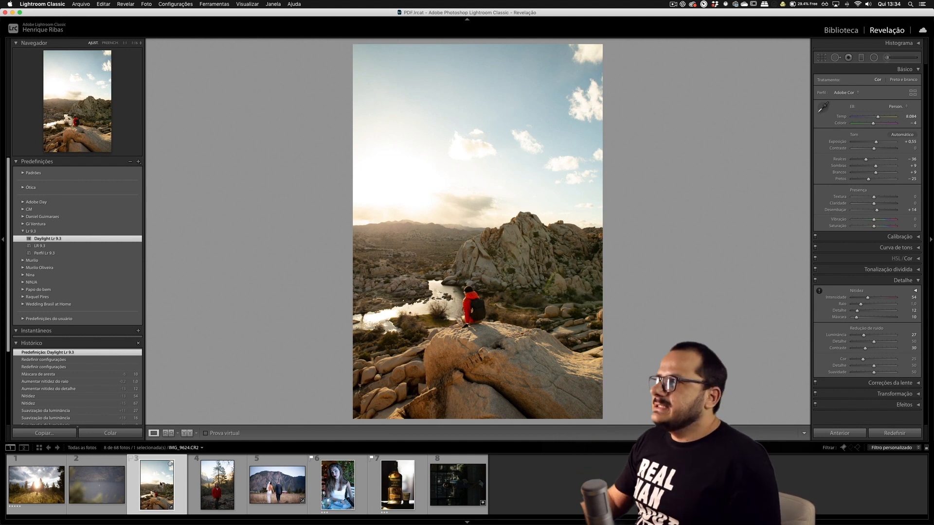
- Filter the library to ISO 800 photos and open the photo of the dancing woman in the white dress in Develop
key(g)
scroll(202, 98, down, 3)
click(204, 76)
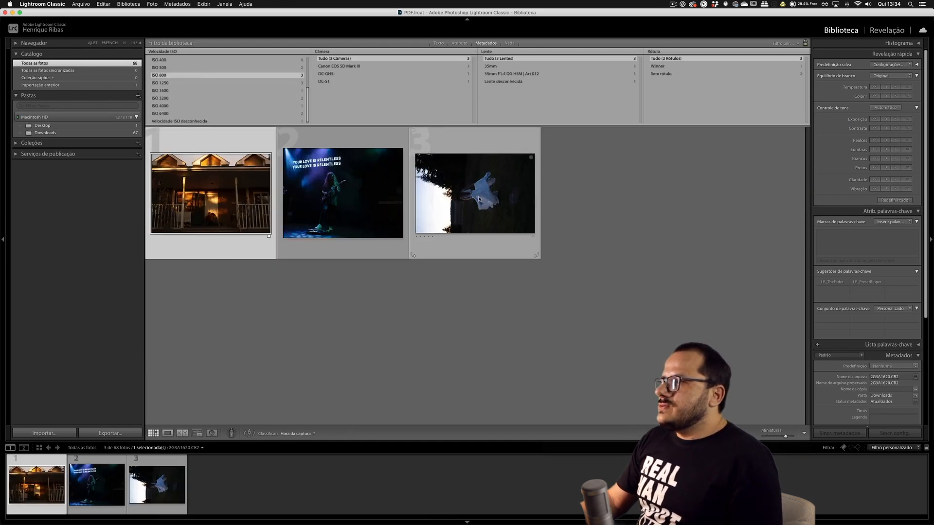
click(480, 199)
key(d)
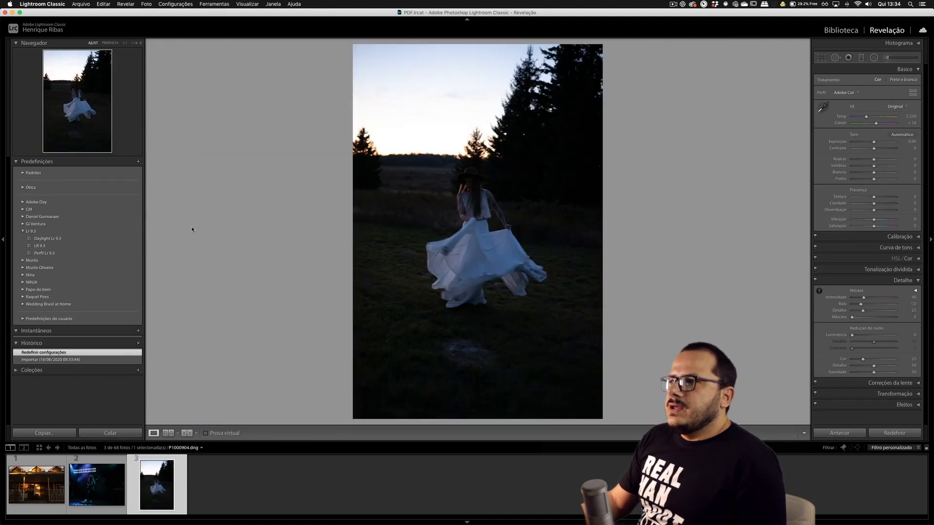
- Apply the "Daylight Lr 9.3" preset to the dancing woman photo and raise its exposure to +2.70
click(129, 239)
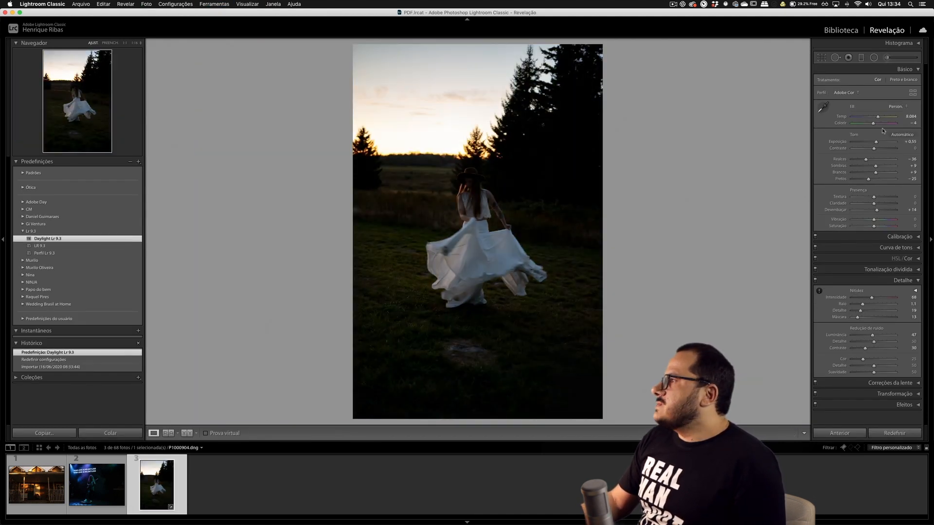
drag(879, 142, 885, 144)
key(backslash)
- Return to the library grid and add ISO 6400 and ISO 100 to the ISO speed filter
key(g)
super+click(175, 113)
scroll(308, 76, up, 1)
scroll(308, 76, up, 2)
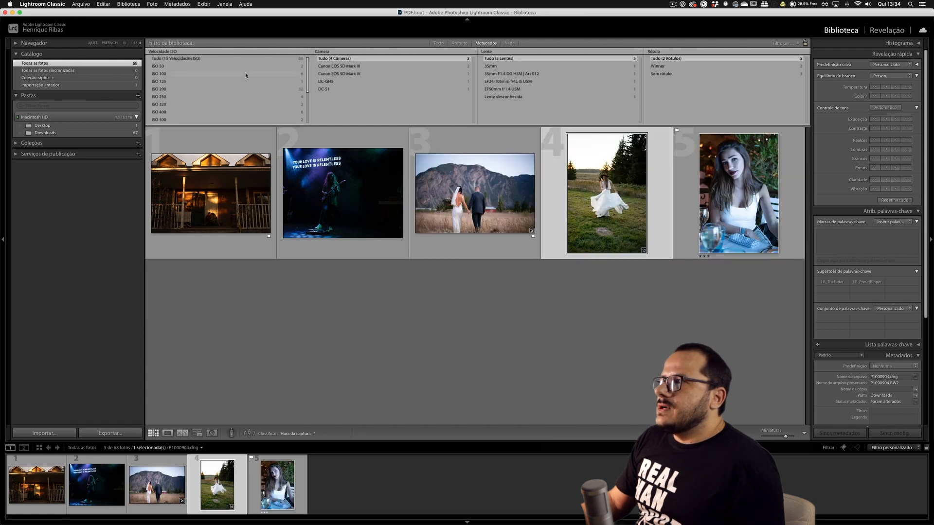
super+click(265, 73)
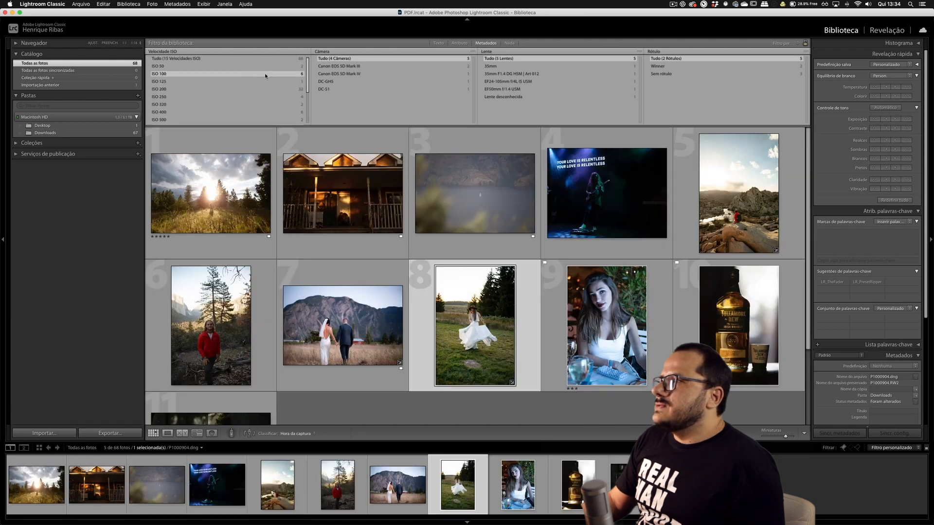
- Add the wedding and desert photos to the dancing woman selection and open all three in Develop
super+click(343, 329)
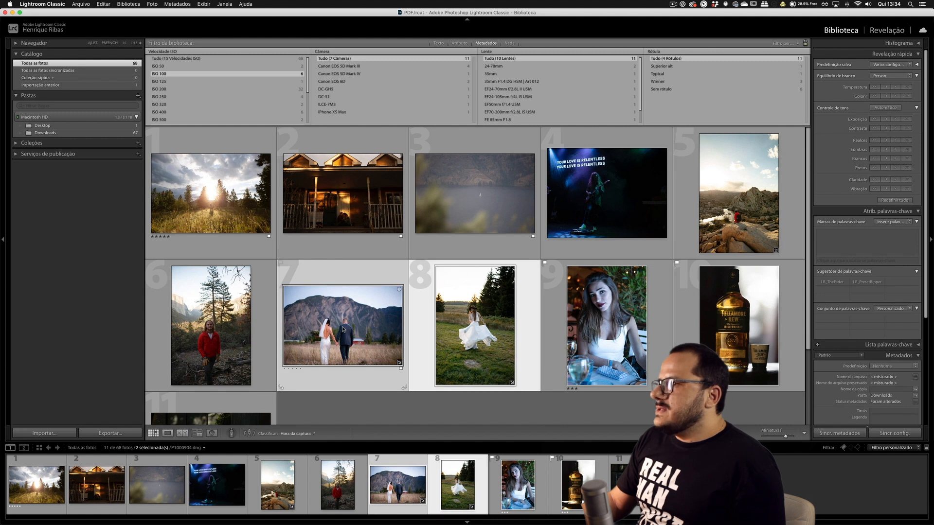
scroll(343, 326, down, 3)
scroll(342, 326, up, 3)
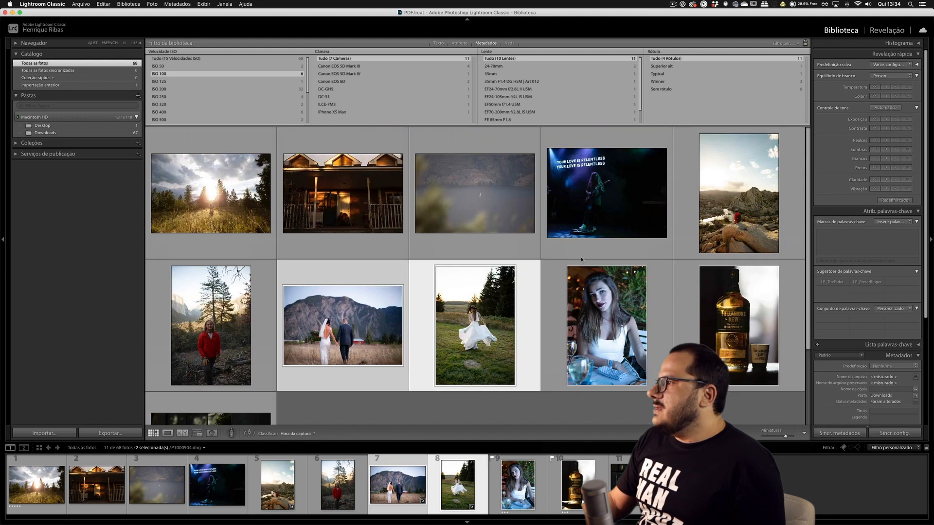
super+click(754, 194)
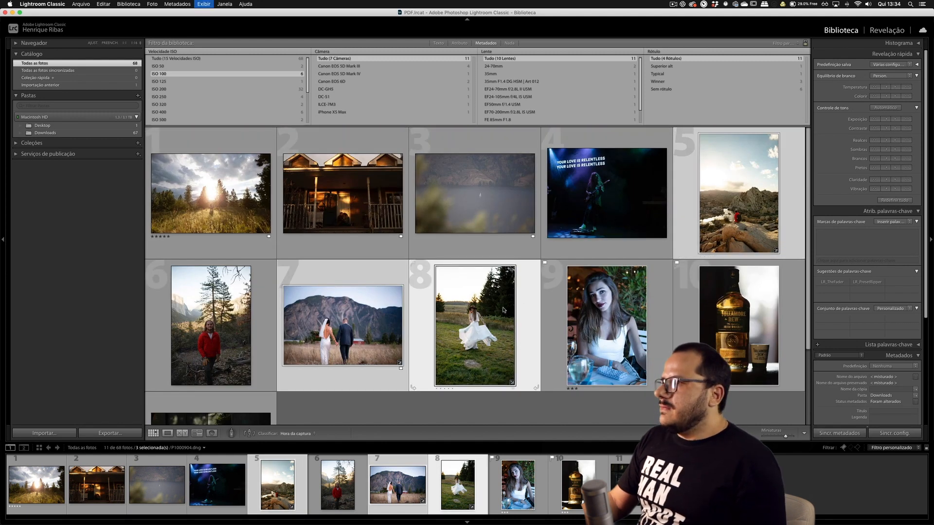
key(d)
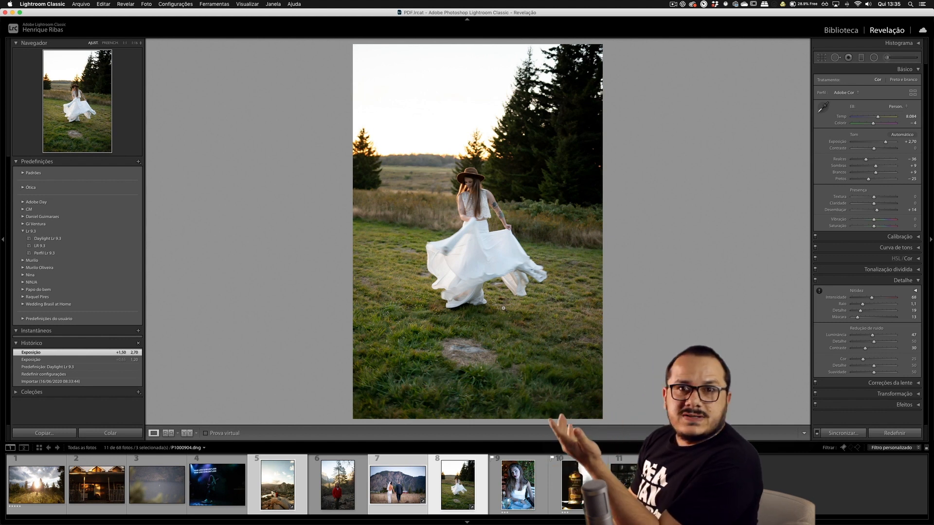
- Switch between the selected photos to compare the sharpening and noise reduction values the preset gave at different ISOs
key(Left)
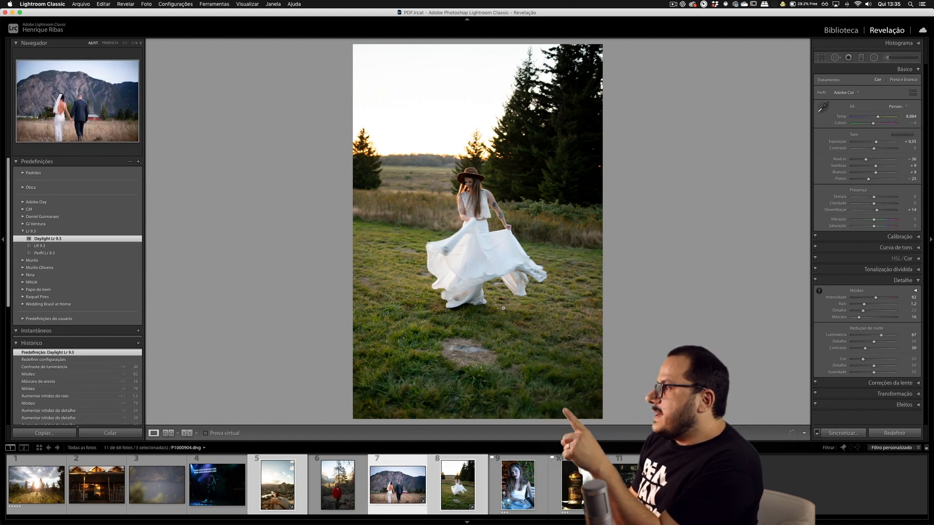
key(Right)
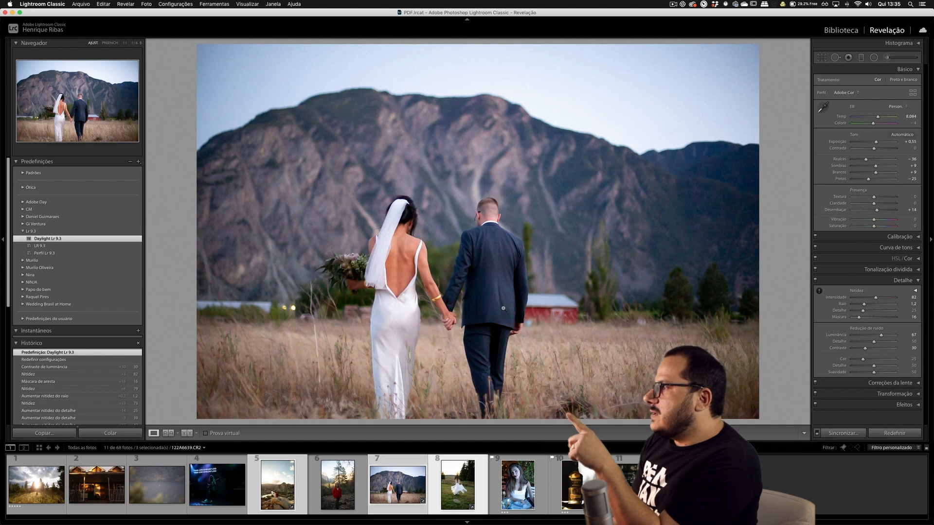
key(Left)
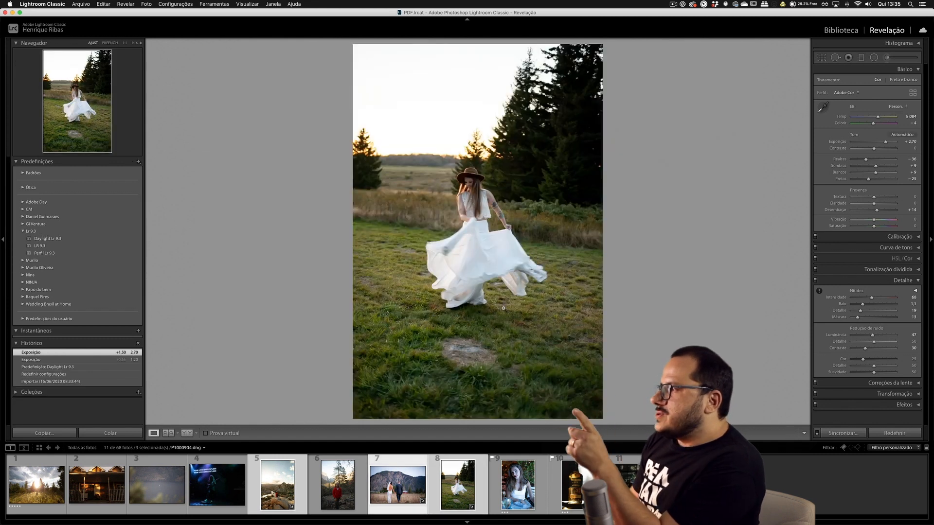
key(Right)
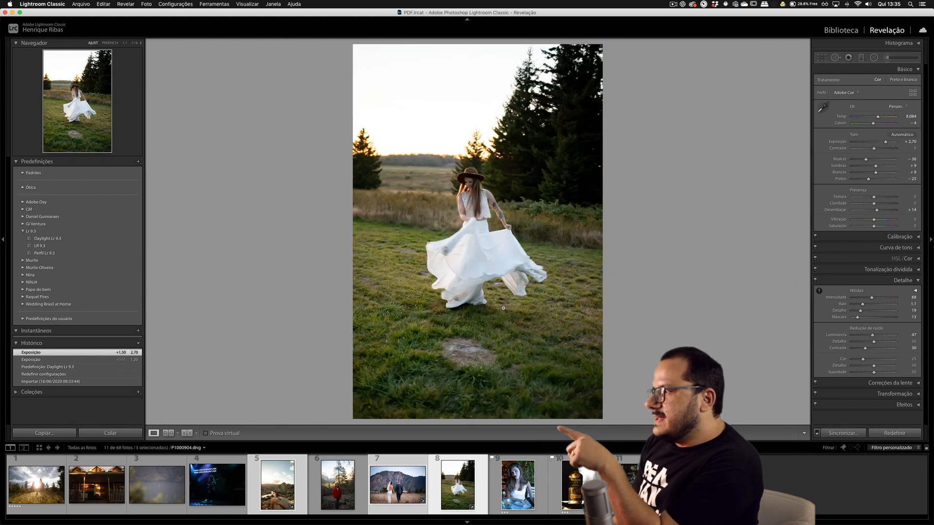
key(Left)
key(Right)
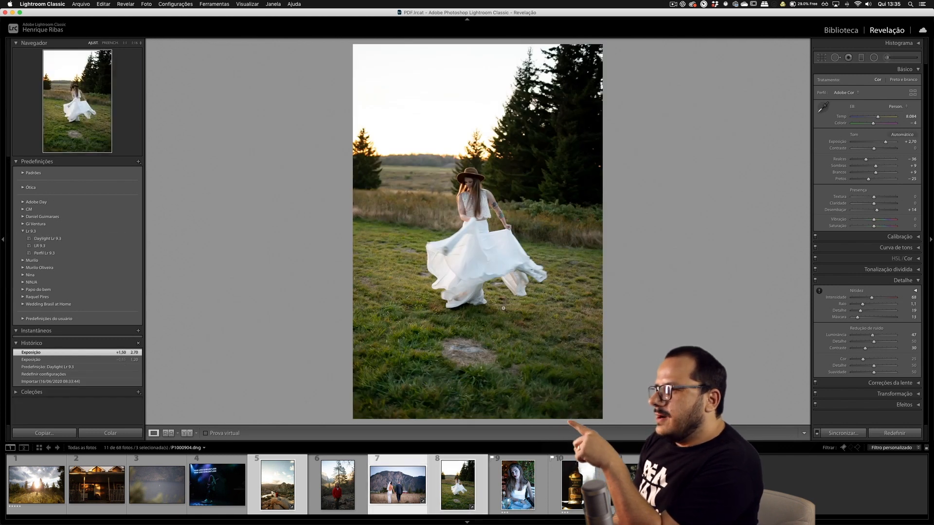
key(Left)
key(Left)
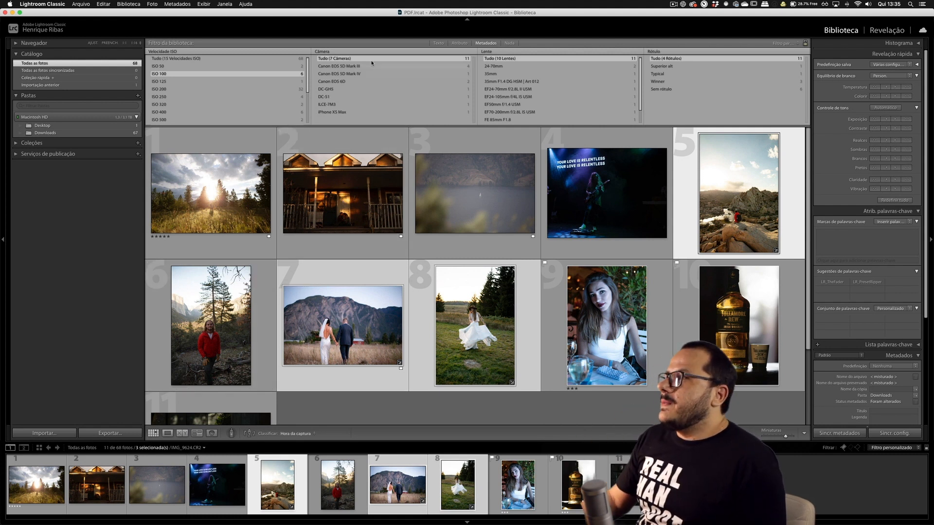
- Remove the library filter and open the first photo of the woman in the yellow sweater in Develop
click(509, 43)
scroll(435, 222, up, 10)
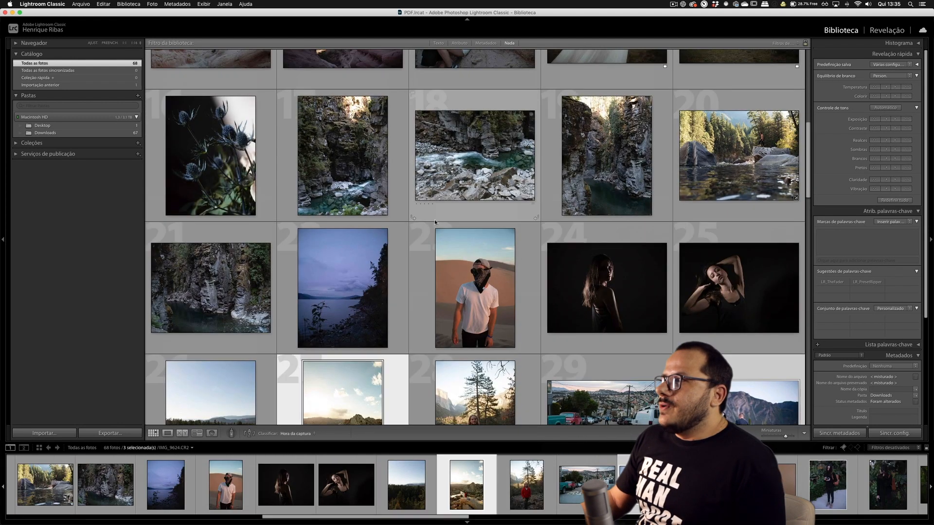
scroll(434, 227, down, 15)
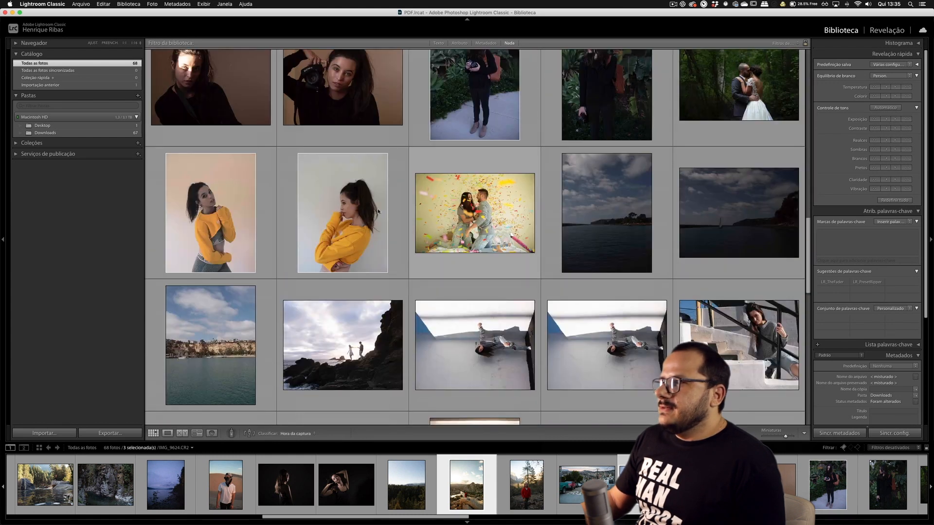
click(201, 221)
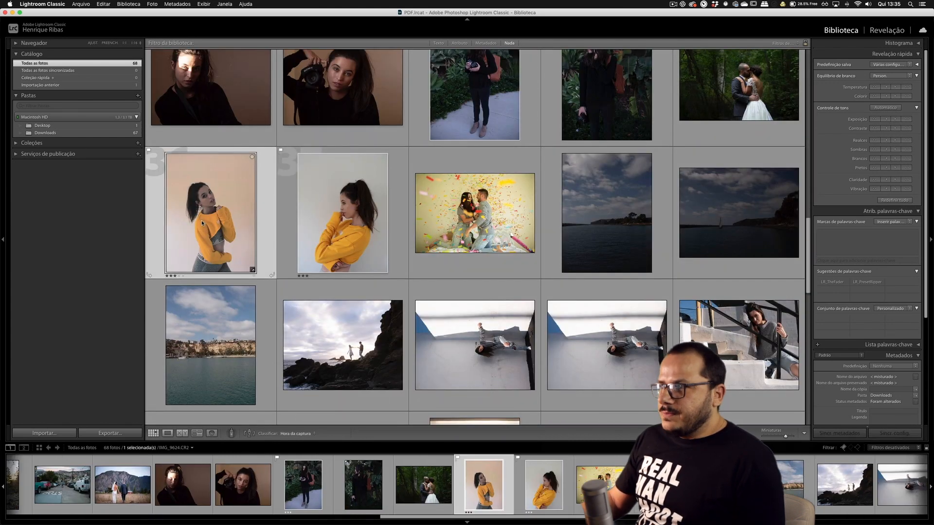
key(d)
- Reset the yellow sweater photo's develop settings and set its profile to Adobe Color
key(super+shift+r)
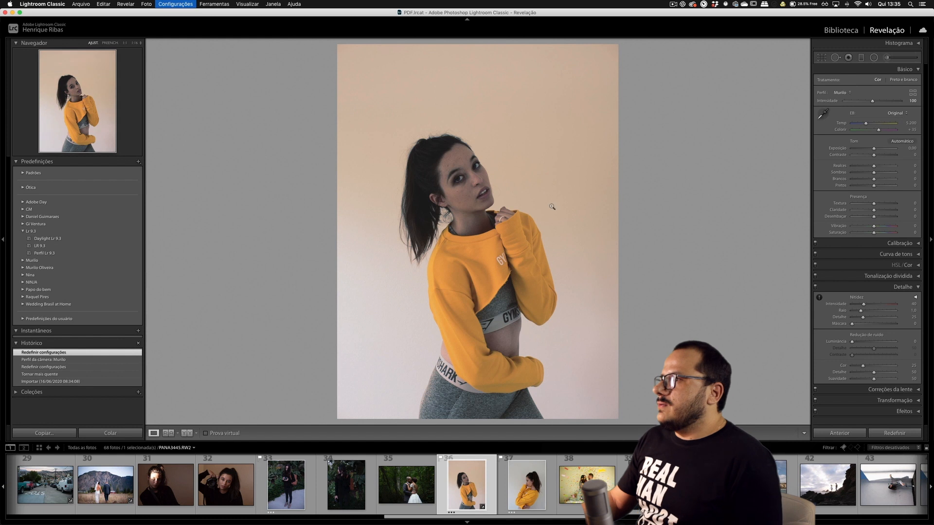
click(895, 433)
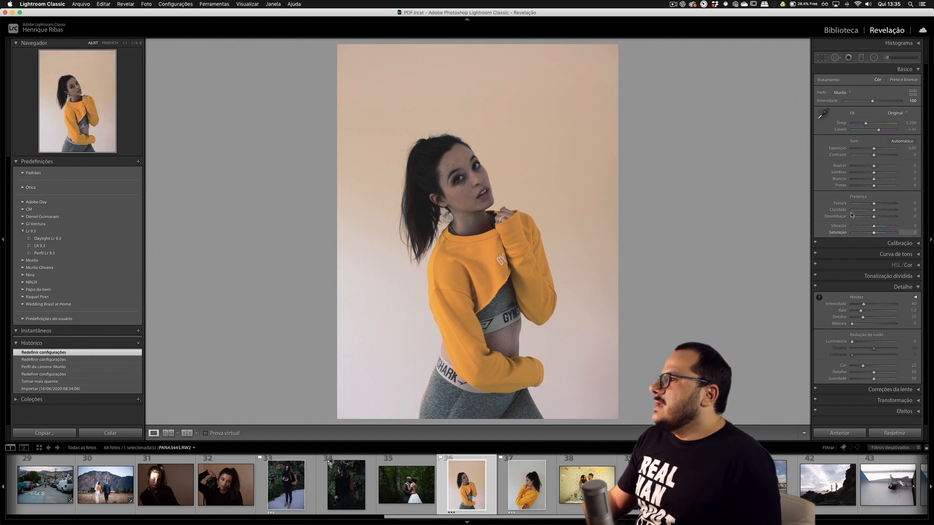
click(849, 93)
click(861, 62)
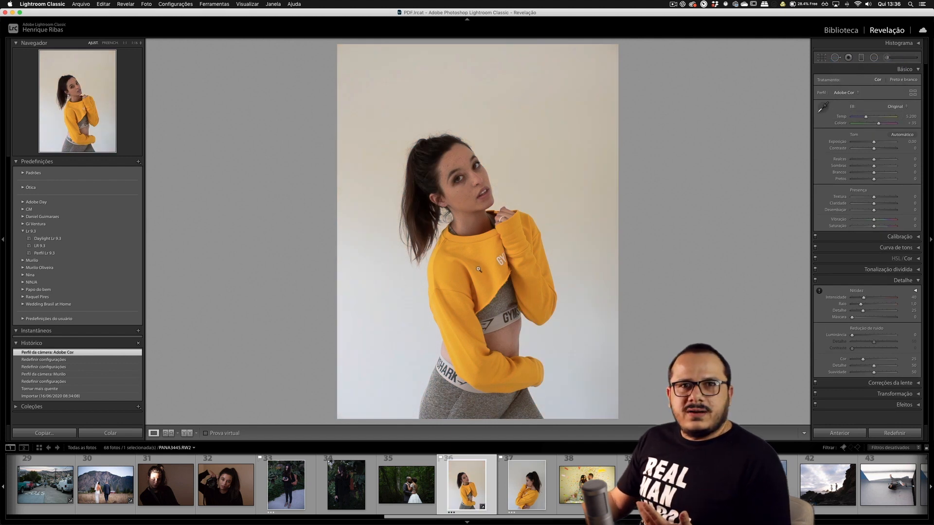
- Paint an adjustment brush mask over the yellow sweater and limit it with a Color range mask sampled from the fabric
click(887, 58)
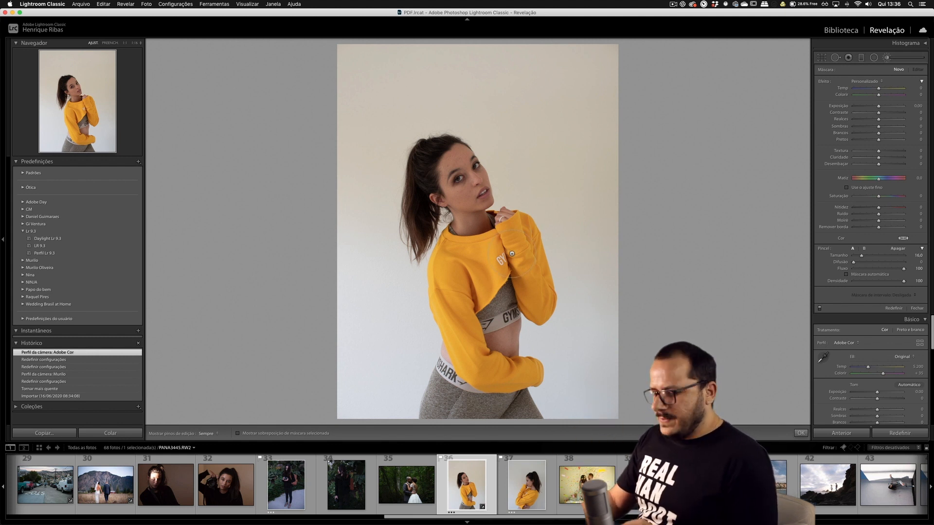
mouse_move(474, 268)
mouse_down()
mouse_move(445, 287)
mouse_move(453, 322)
mouse_move(471, 354)
mouse_move(485, 356)
mouse_move(498, 393)
mouse_move(520, 371)
mouse_move(484, 334)
mouse_move(477, 286)
mouse_move(497, 262)
mouse_move(447, 257)
mouse_move(441, 247)
mouse_move(500, 233)
mouse_move(511, 217)
mouse_move(523, 231)
mouse_move(533, 318)
mouse_up()
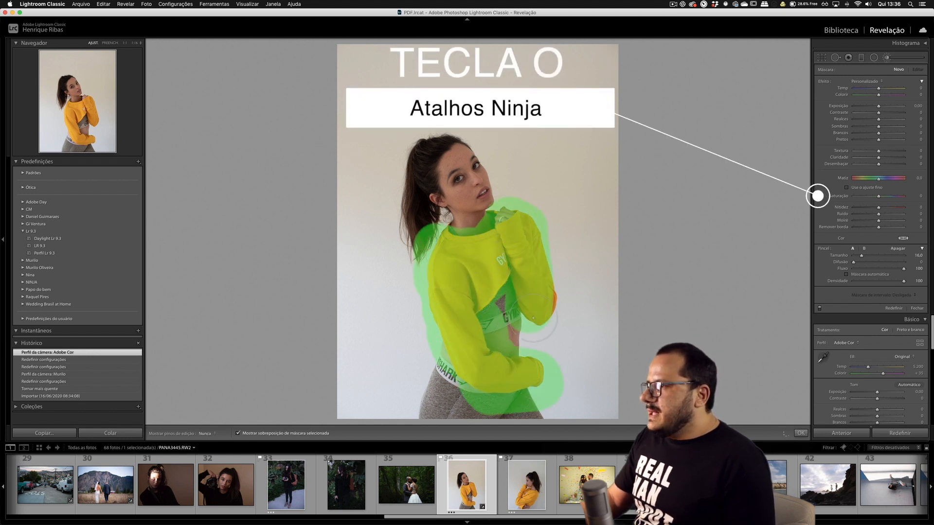
click(909, 296)
click(911, 299)
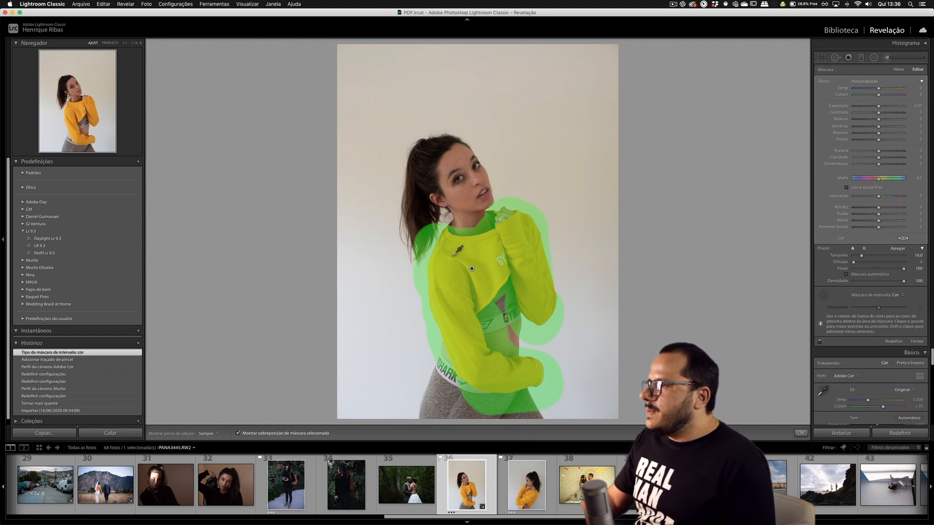
drag(488, 281, 495, 285)
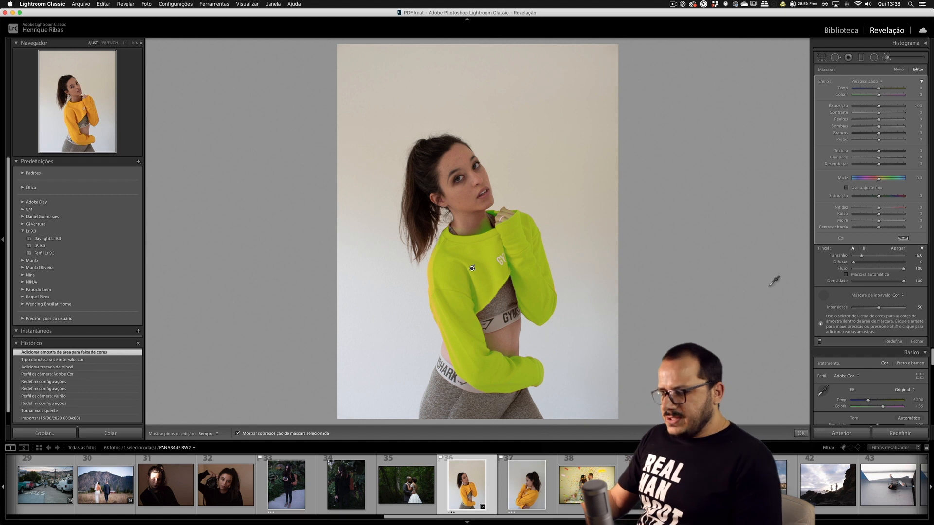
- Cycle through the mask overlay colours on the sweater mask
key(shift+o)
key(shift+o)
key(shift+o)
key(shift+o)
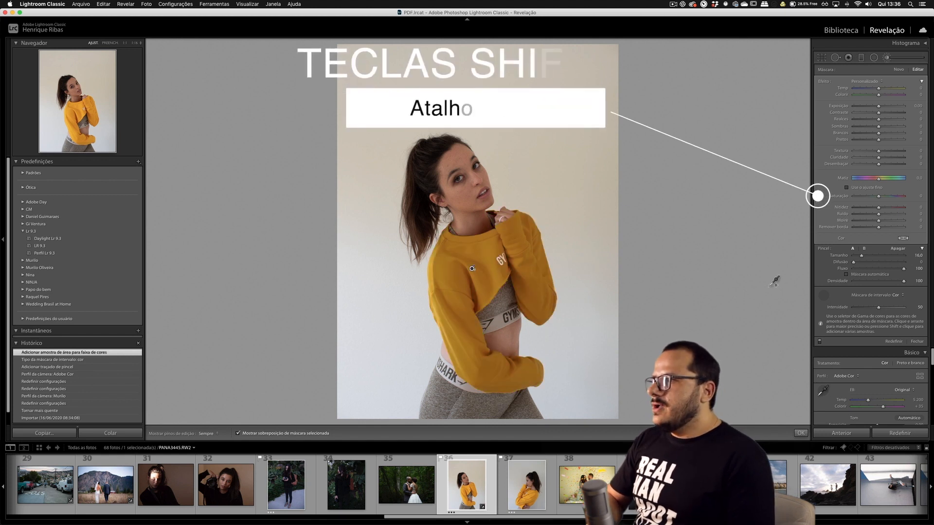
- Hide the mask overlay on the sweater and set the mask's hue to -59.1 to turn the fabric pink
key(shift+o)
key(shift+o)
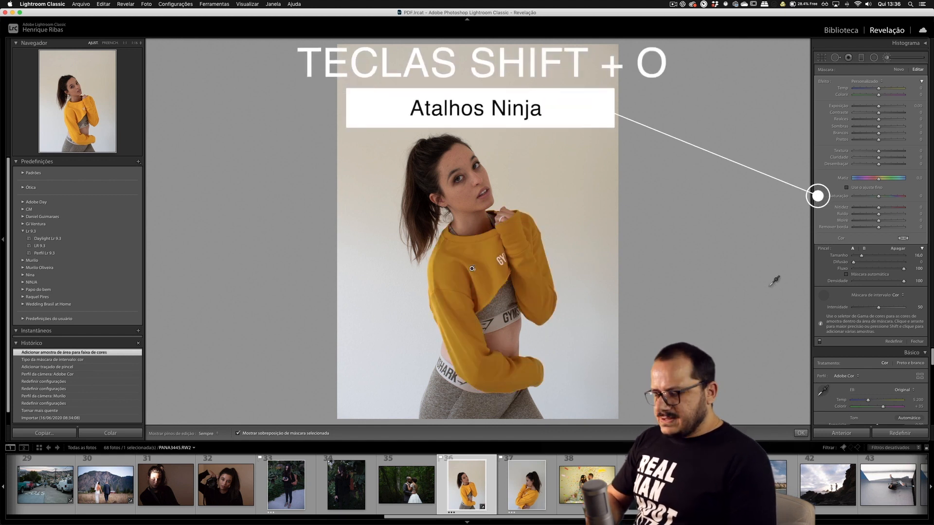
key(o)
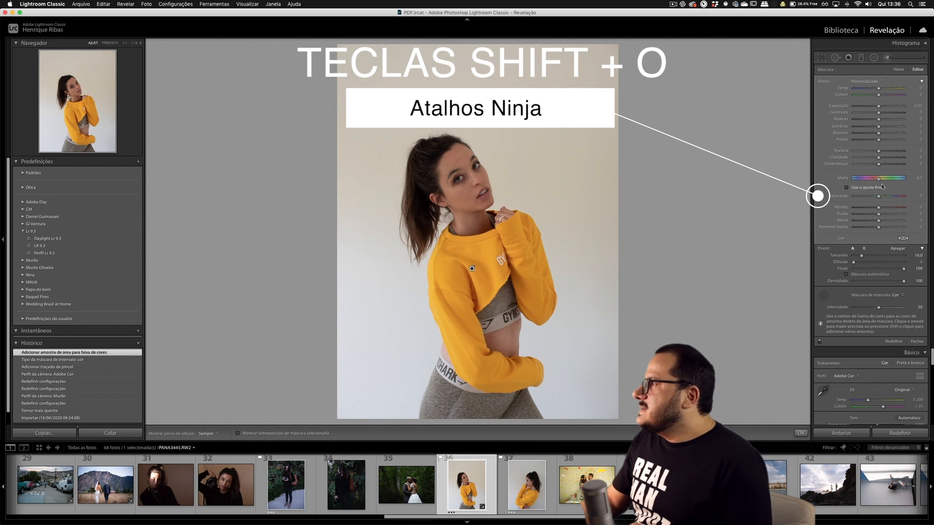
mouse_move(879, 180)
mouse_down()
mouse_move(896, 184)
mouse_move(871, 184)
mouse_up()
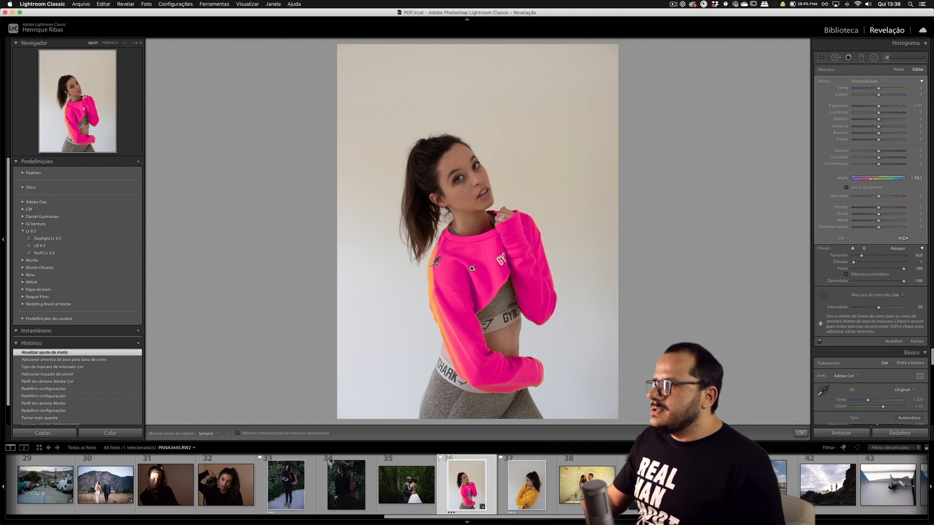
- Add colour range samples across the sweater's shoulder area and undo the extra sample taken at the sleeve's outer edge
drag(436, 263, 443, 274)
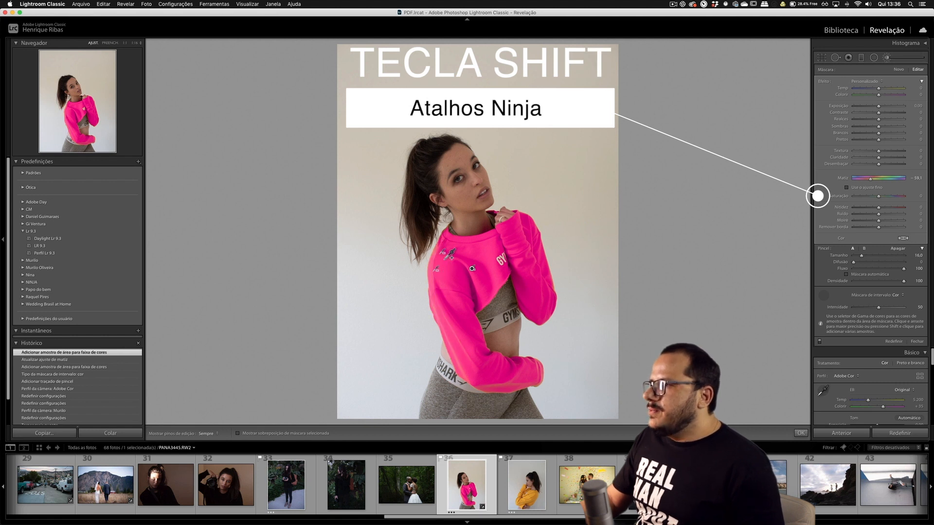
shift+click(445, 258)
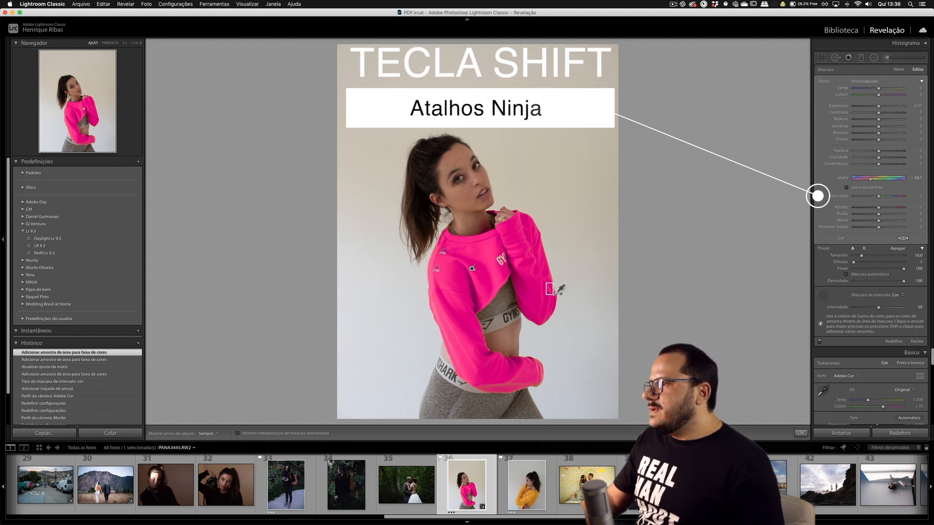
drag(558, 292, 555, 290)
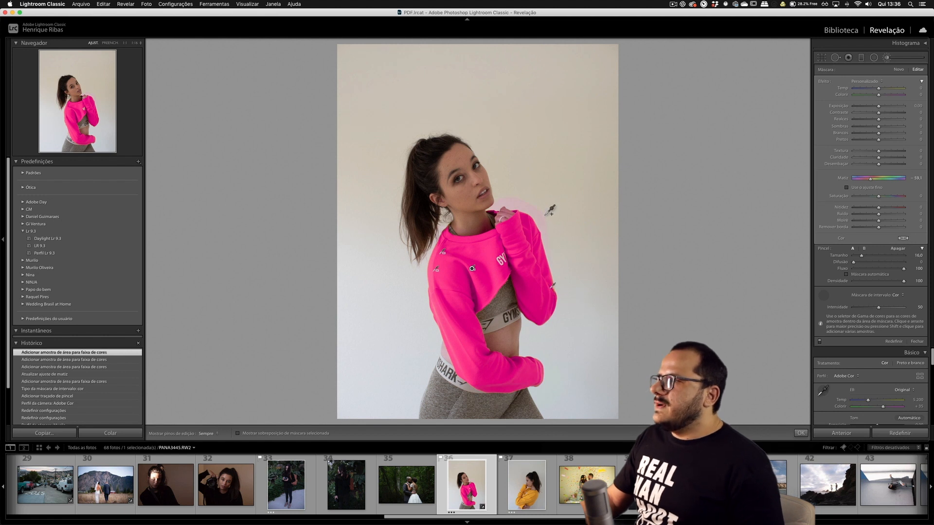
key(super+z)
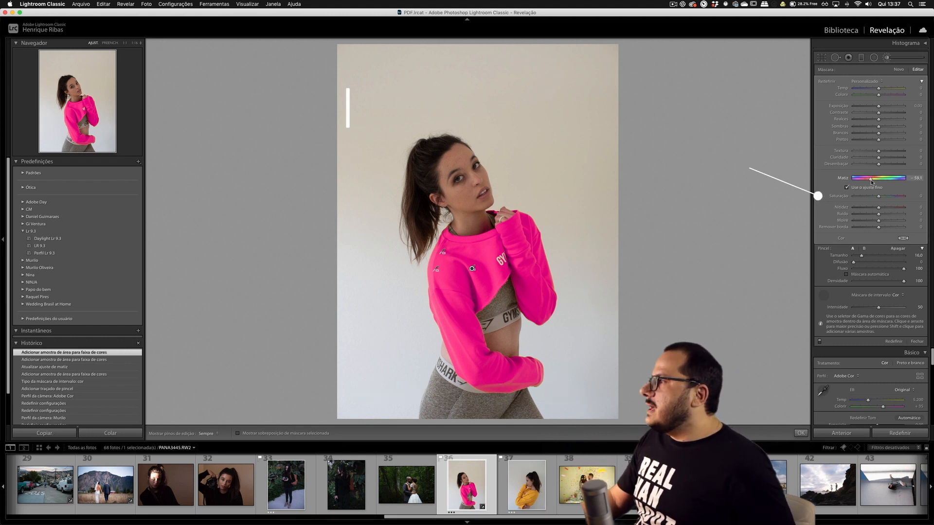
- Enable fine hue adjustment for the sweater mask and shift the hue through green to blue
drag(872, 180, 853, 193)
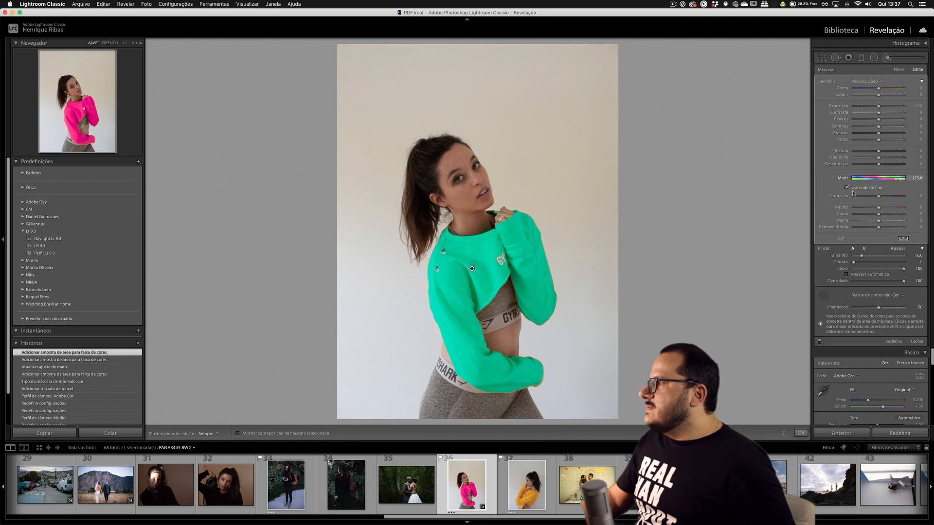
drag(737, 197, 658, 203)
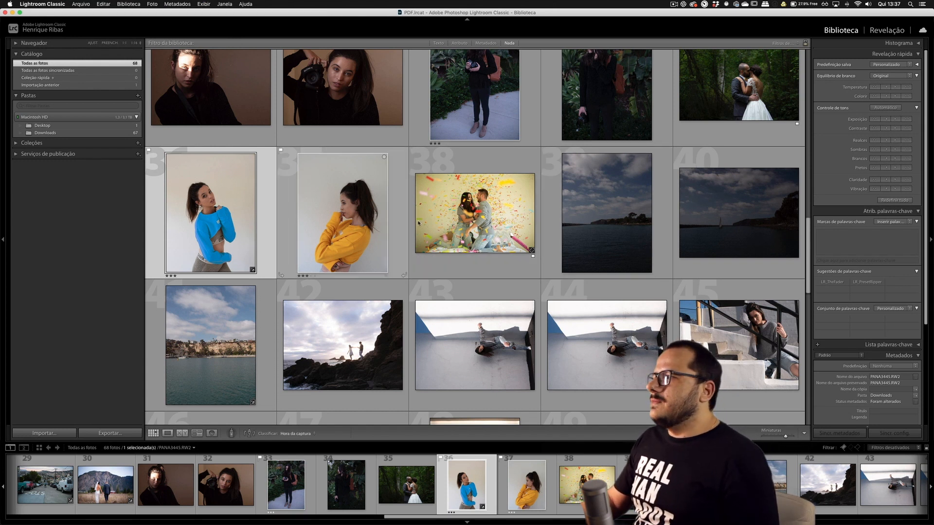
- Select the five library photos from the blue sweater portrait to the landscape-format dark seascape and open their export settings
click(731, 207)
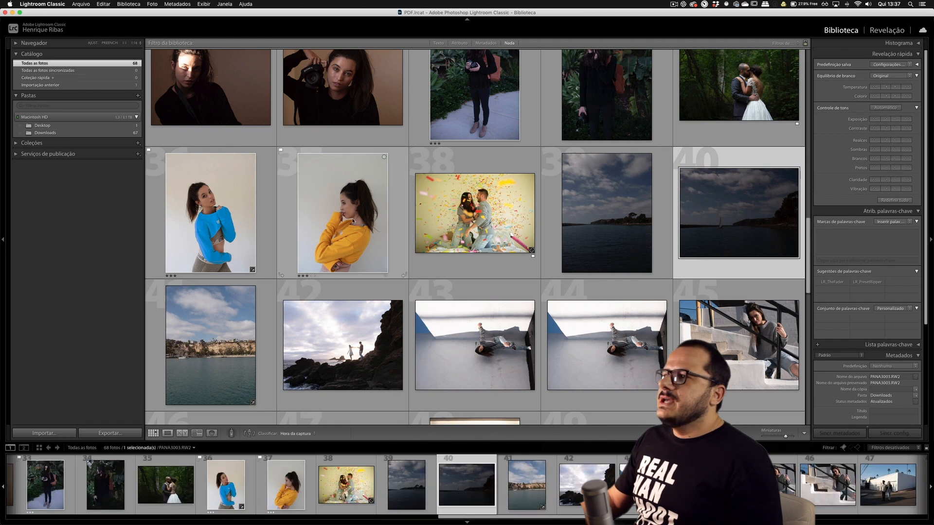
shift+click(246, 219)
click(122, 434)
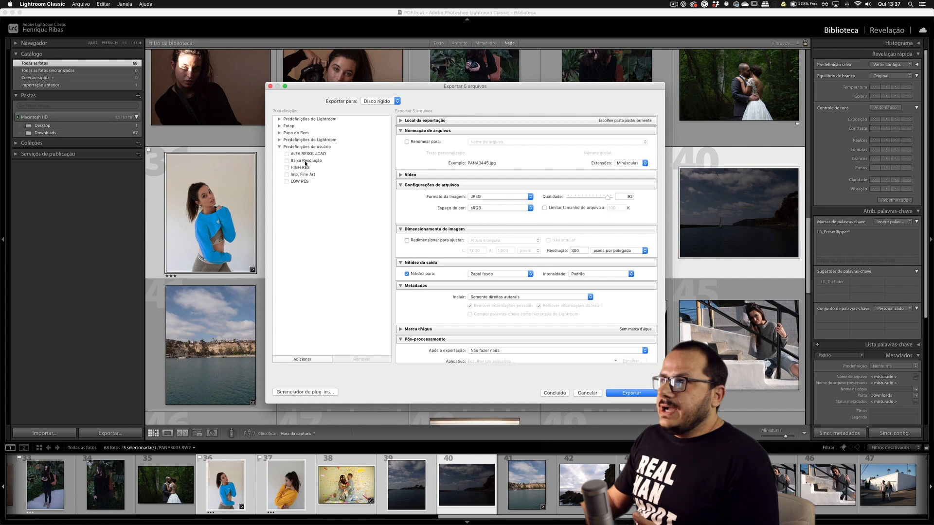
- Compare the ALTA RESOLUCAO and Baixa Resolução export presets, including their export location settings
click(310, 155)
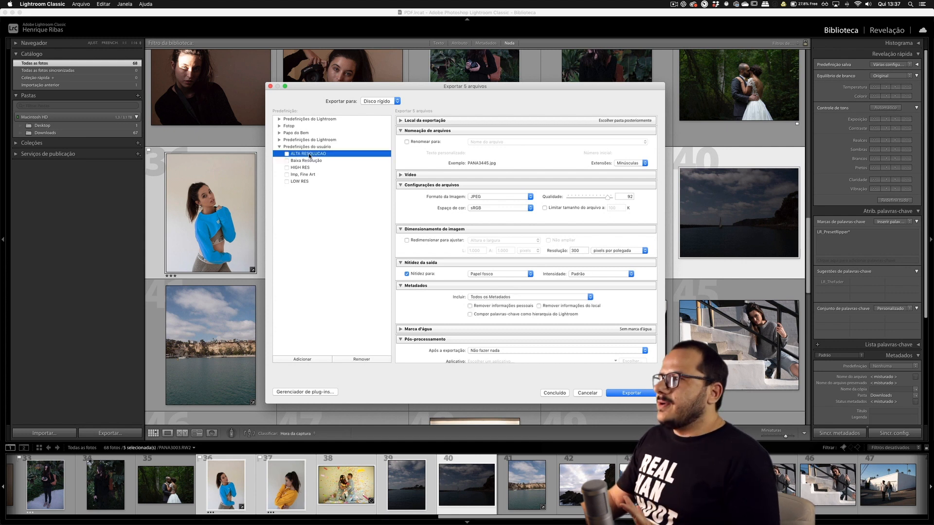
click(402, 121)
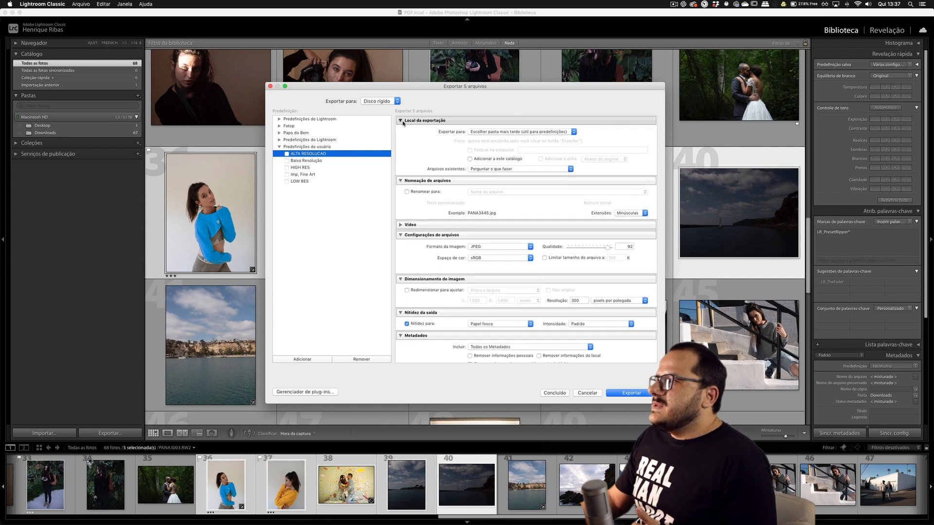
click(316, 161)
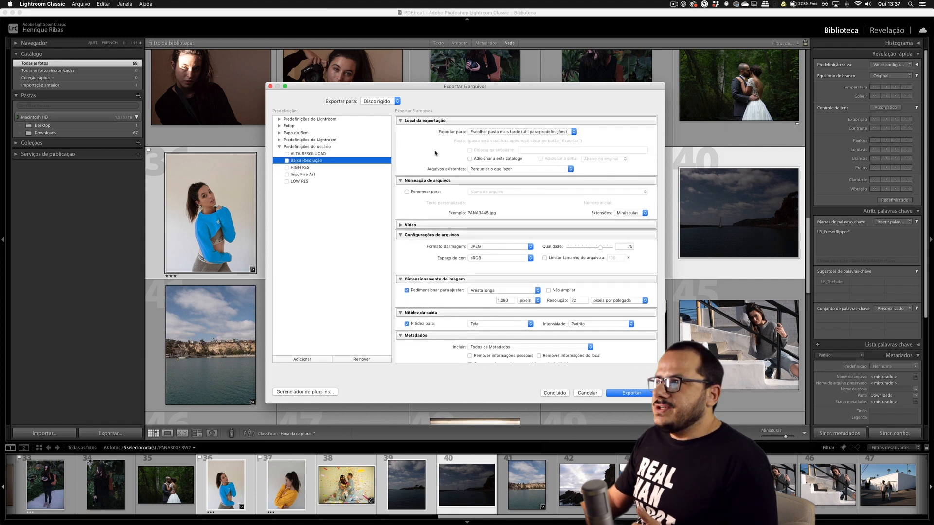
click(335, 154)
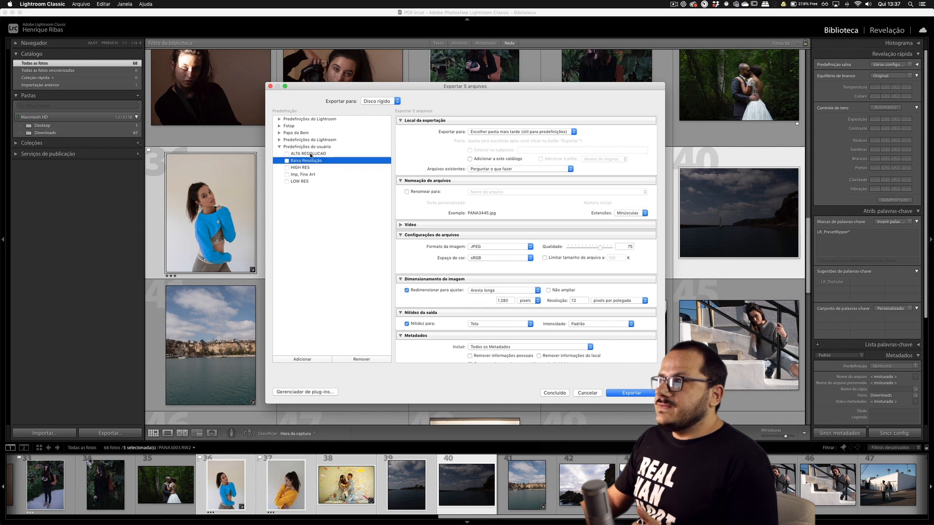
- Enable both the ALTA RESOLUCAO and Baixa Resolução presets and open the batch export for the selected photos
click(286, 154)
click(287, 161)
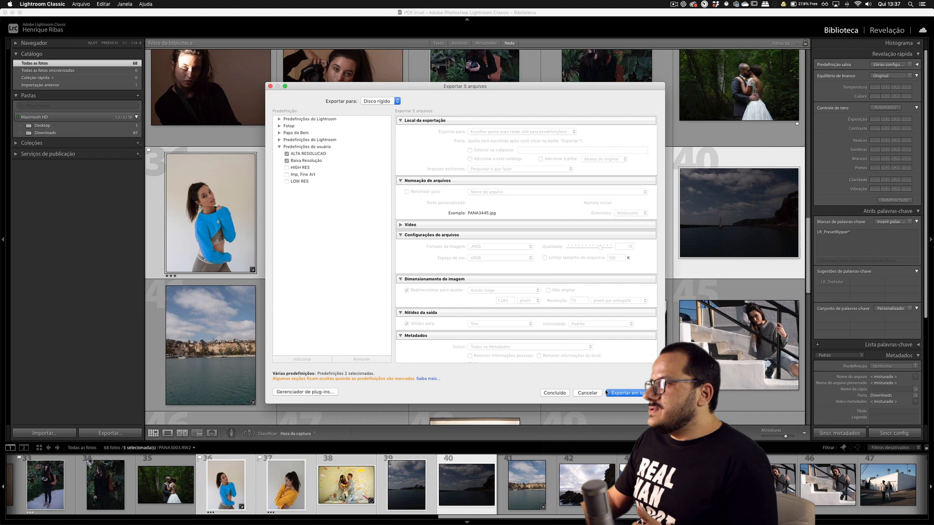
click(623, 393)
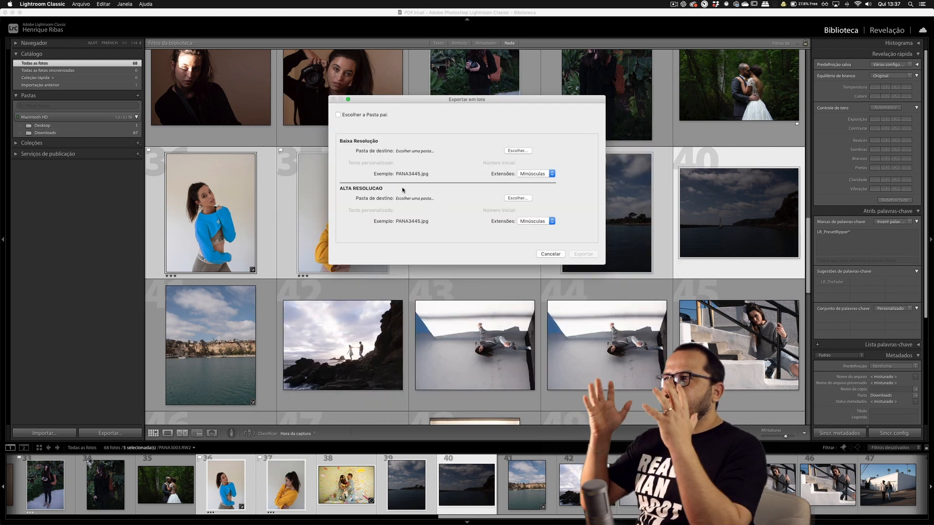